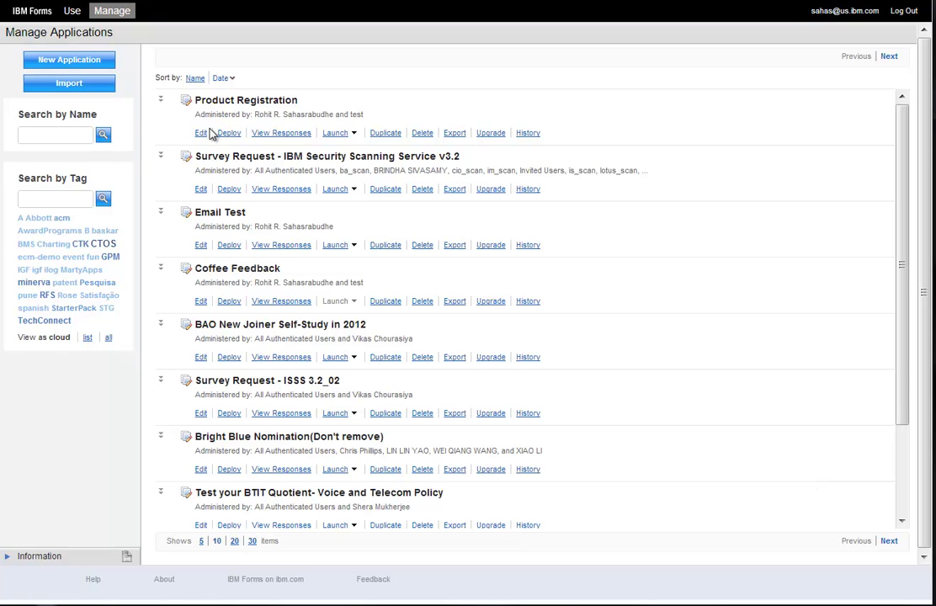
- Create a new application named PrePopInternalData
left_click(68, 62)
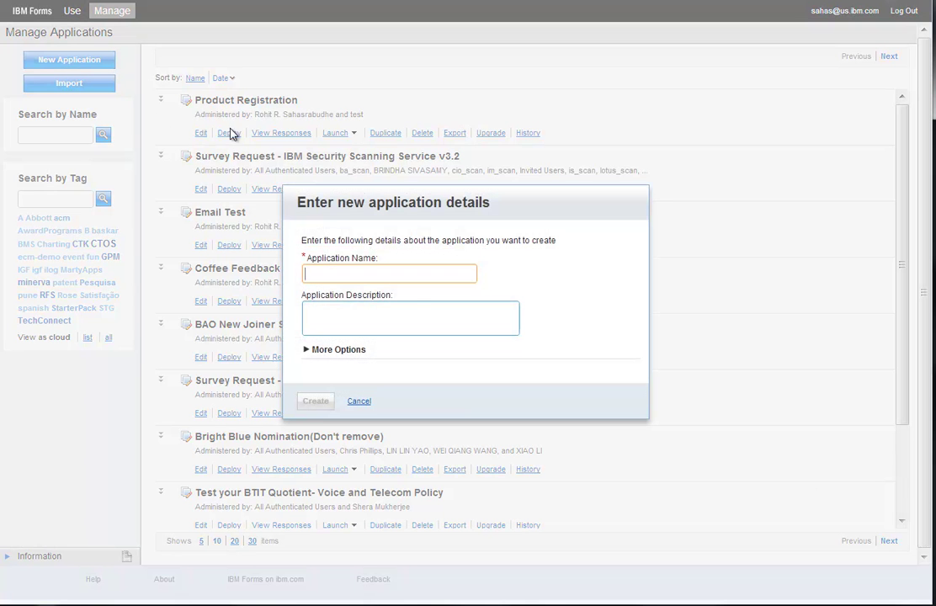
type("P")
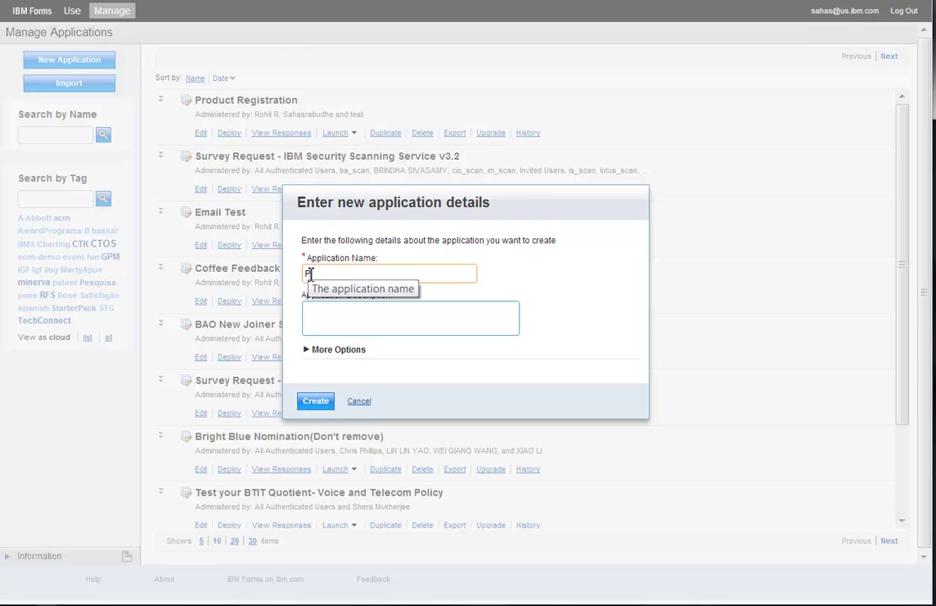
type("rePop")
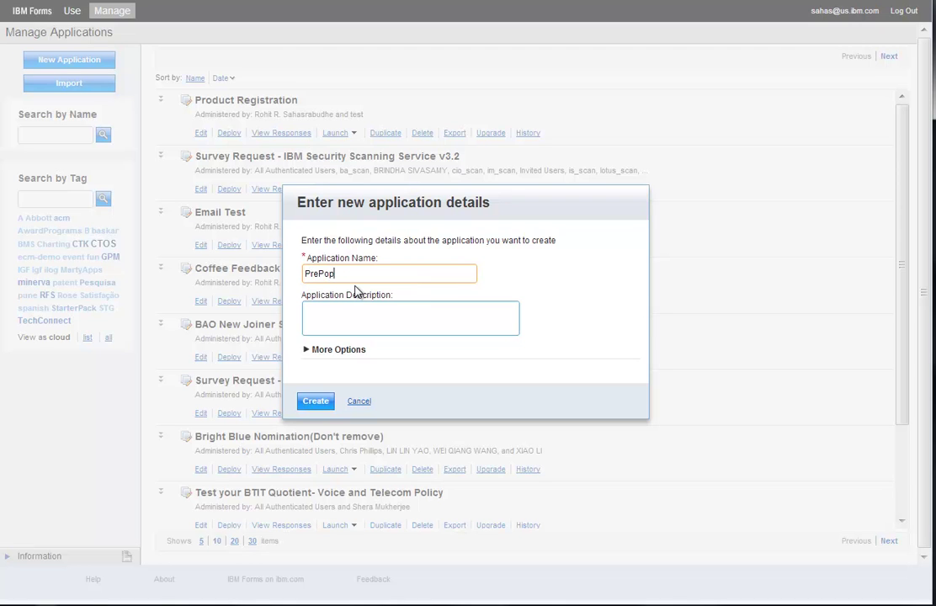
type("InternalIDta")
left_click(316, 401)
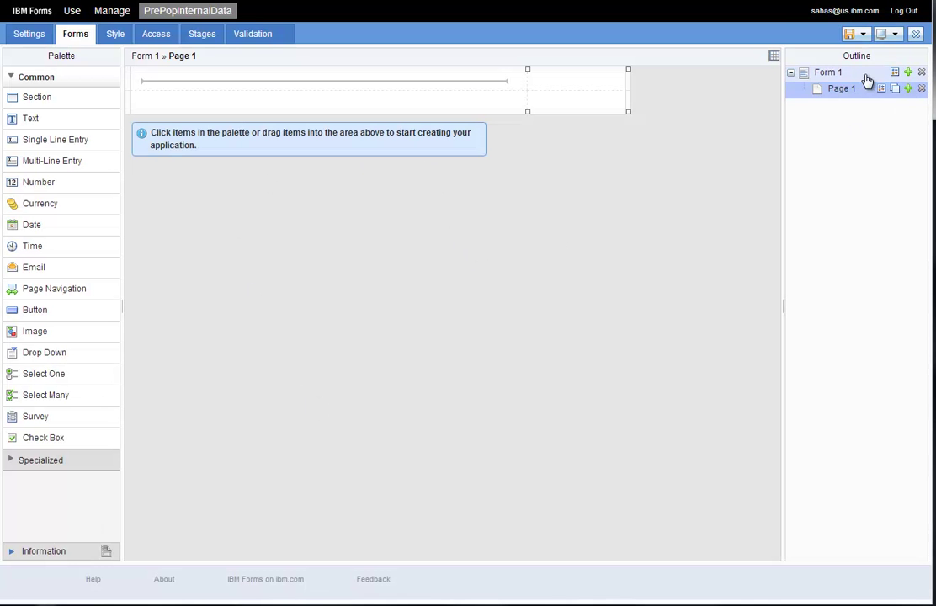
- Rename Form 1 in the outline as DisplayData
double_click(825, 74)
type("Displa")
type("yName")
key("BackSpace")
key("BackSpace")
type("Data")
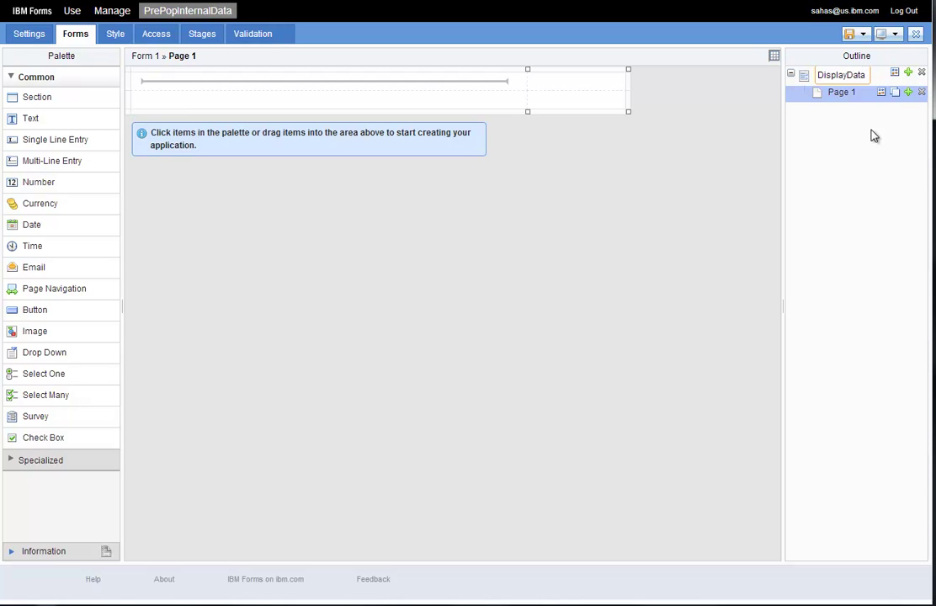
key("Return")
- Rename Page 1 of the DisplayData form as DisplayData
left_click(852, 92)
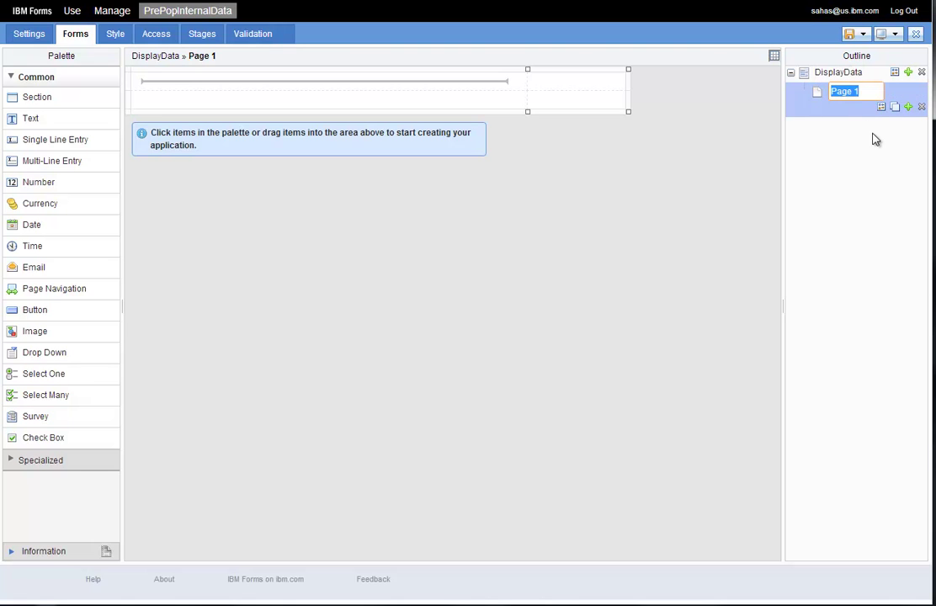
type("DisplayData")
key("Return")
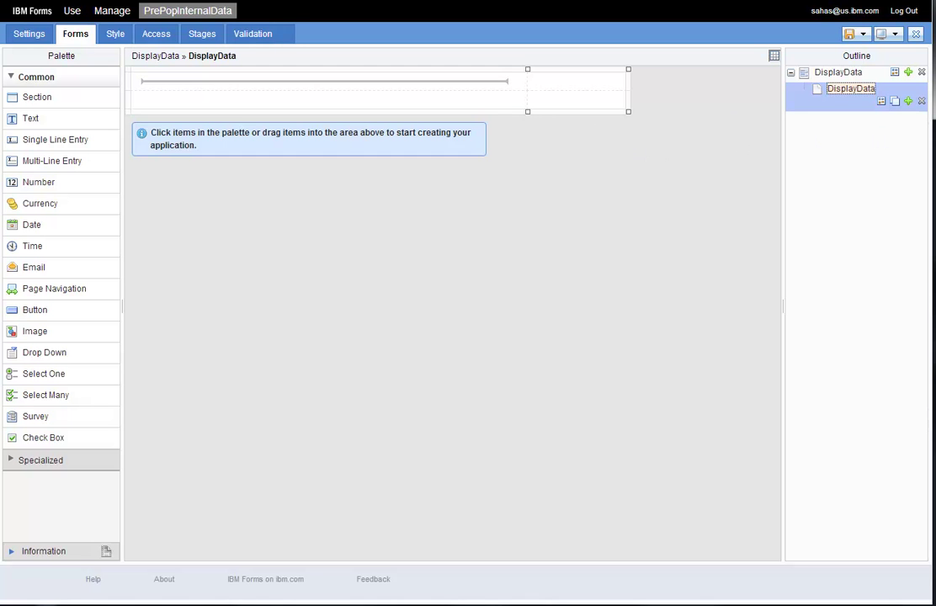
- Add a second form named StorageForm with the default layout
left_click(908, 74)
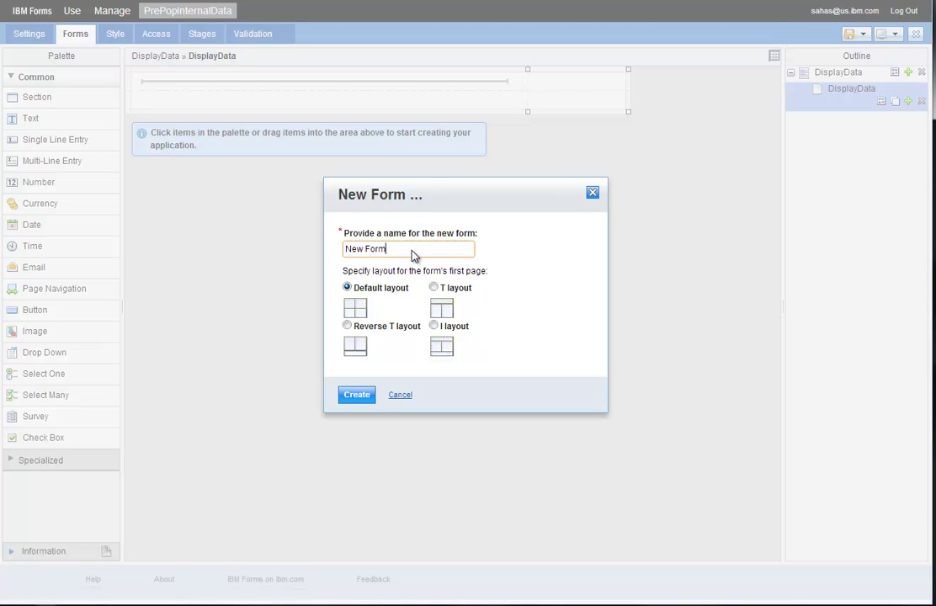
left_click_drag(389, 249, 343, 244)
type("StorageForm")
left_click(362, 396)
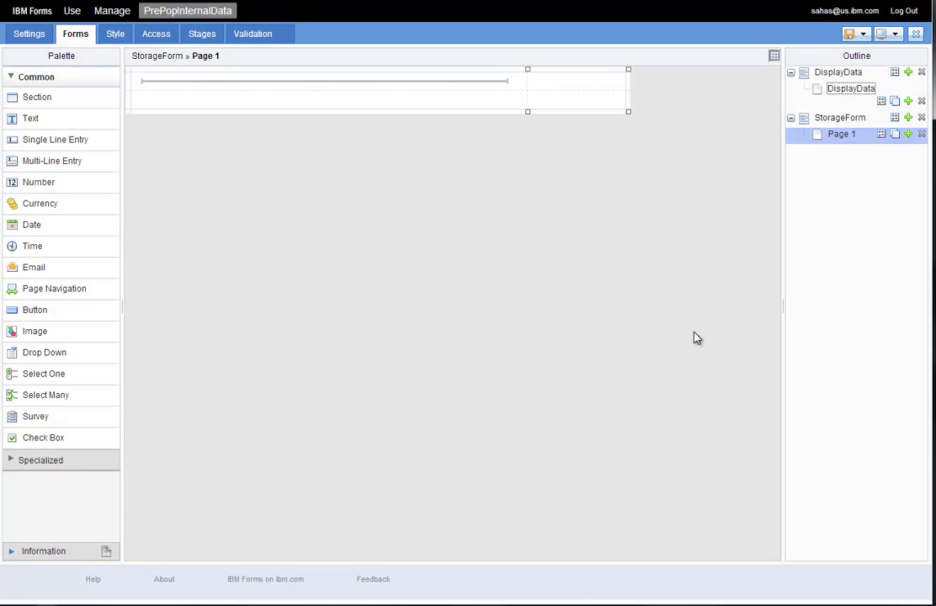
- Rename Page 1 of StorageForm as StorageData
left_click(829, 133)
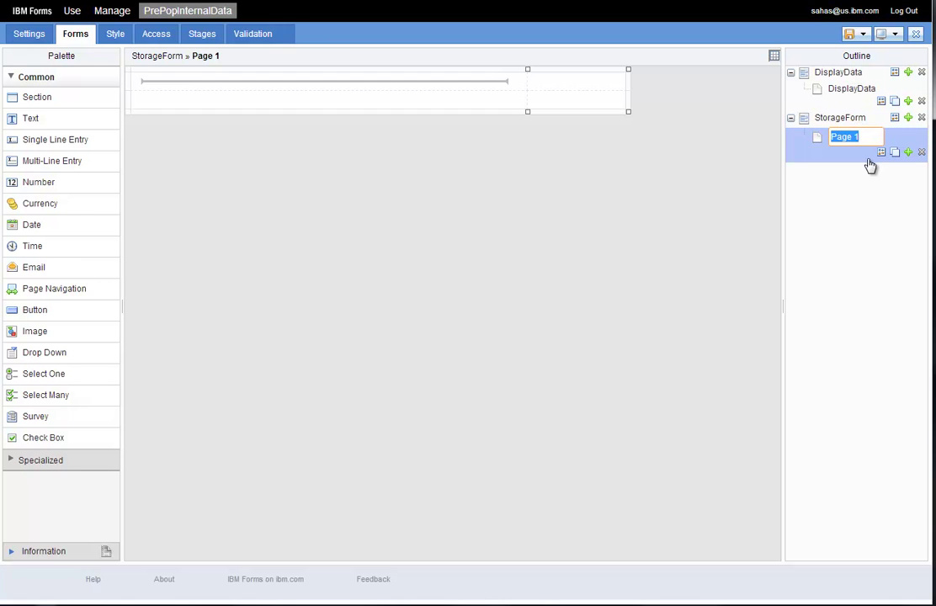
type("D")
key("BackSpace")
type("StorageData")
key("Return")
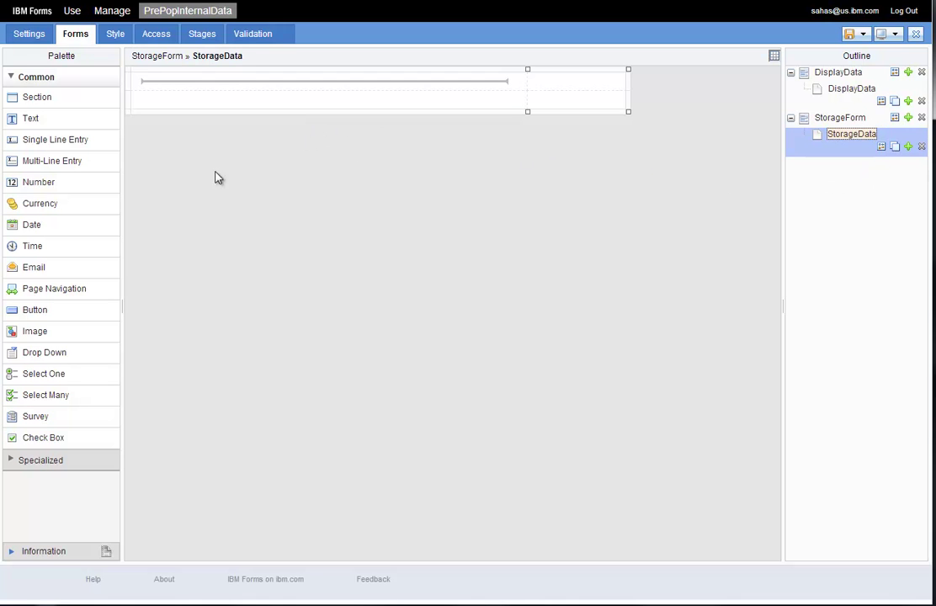
- Add a single line entry field to the StorageData page and label it Data
left_click_drag(74, 142, 194, 127)
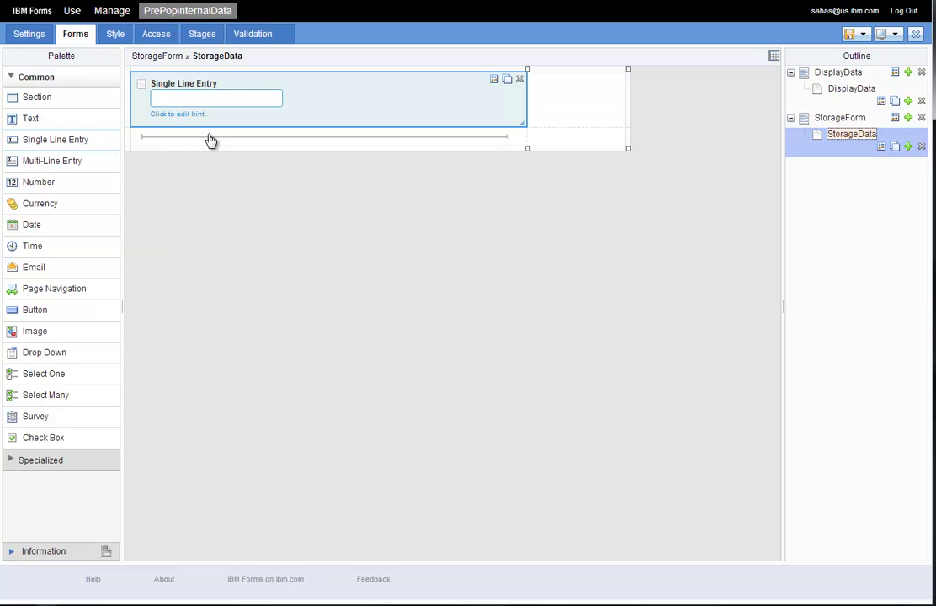
left_click(178, 81)
type("Data")
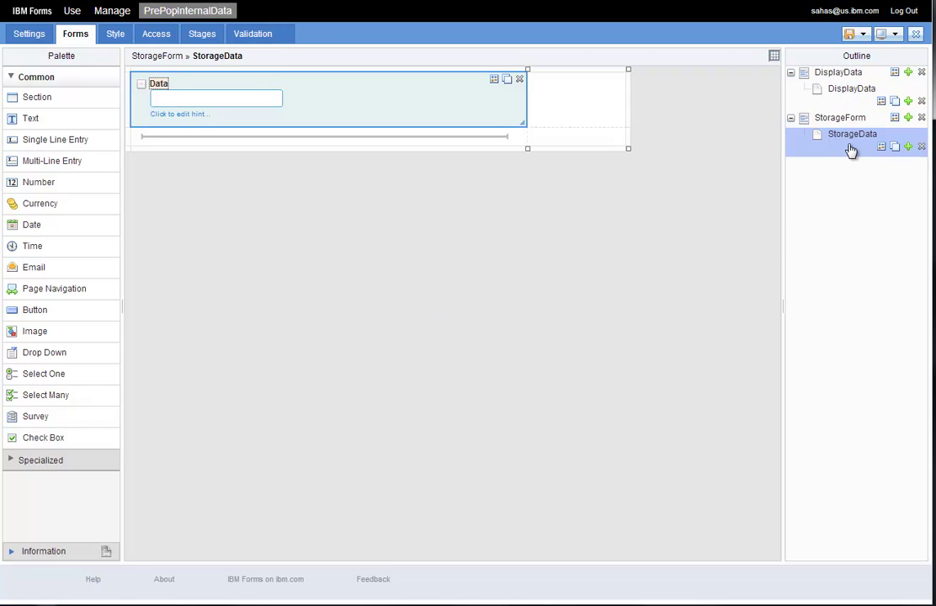
- Add a drop-down labelled Display Data Drop Down to the DisplayData page and save the application
left_click(827, 75)
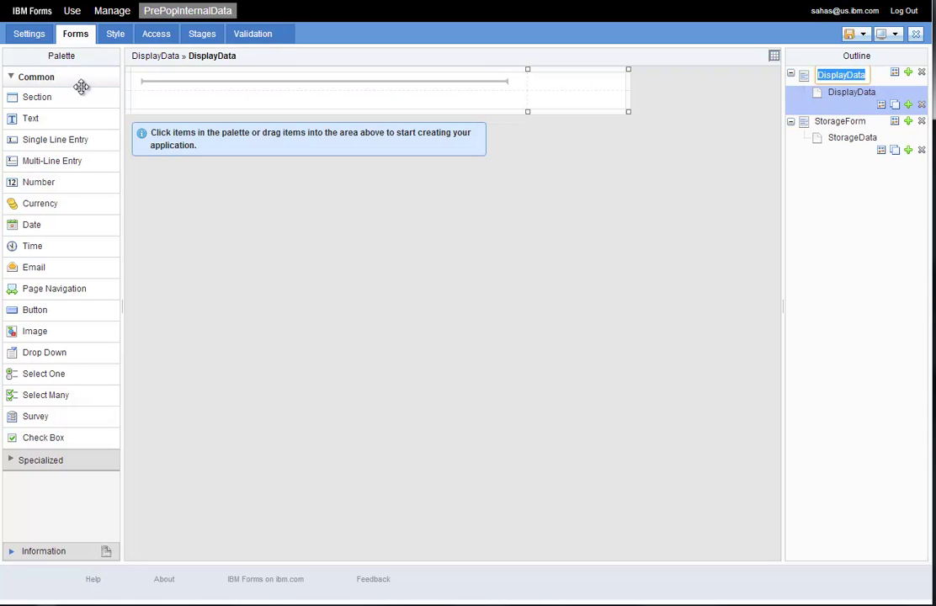
left_click(46, 357)
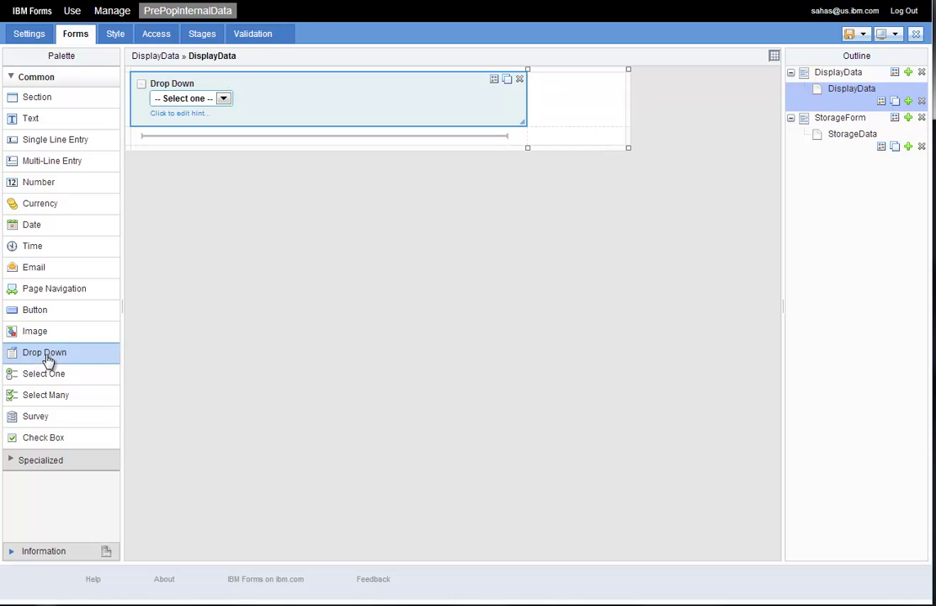
left_click(163, 87)
type("D")
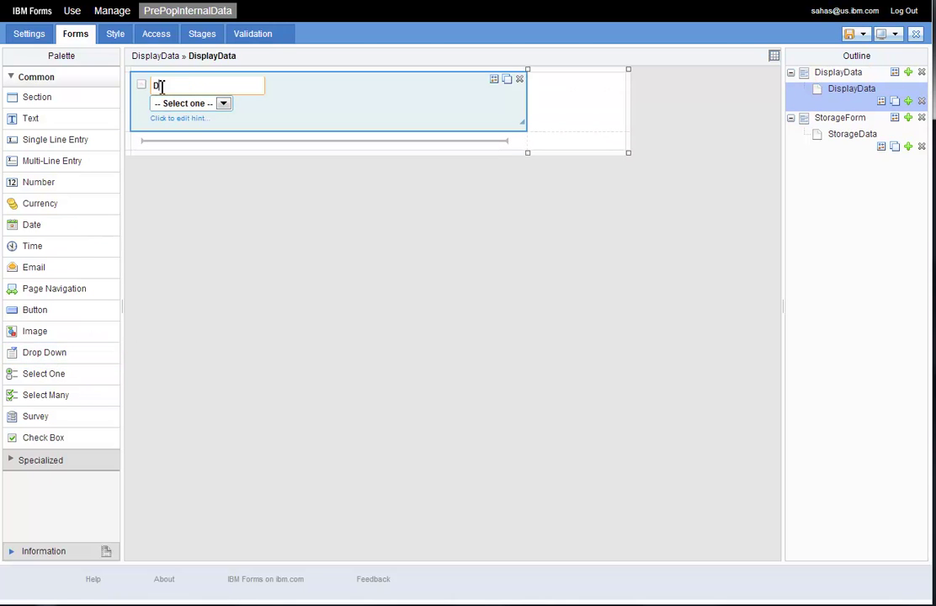
type("isplay Data Drop Down")
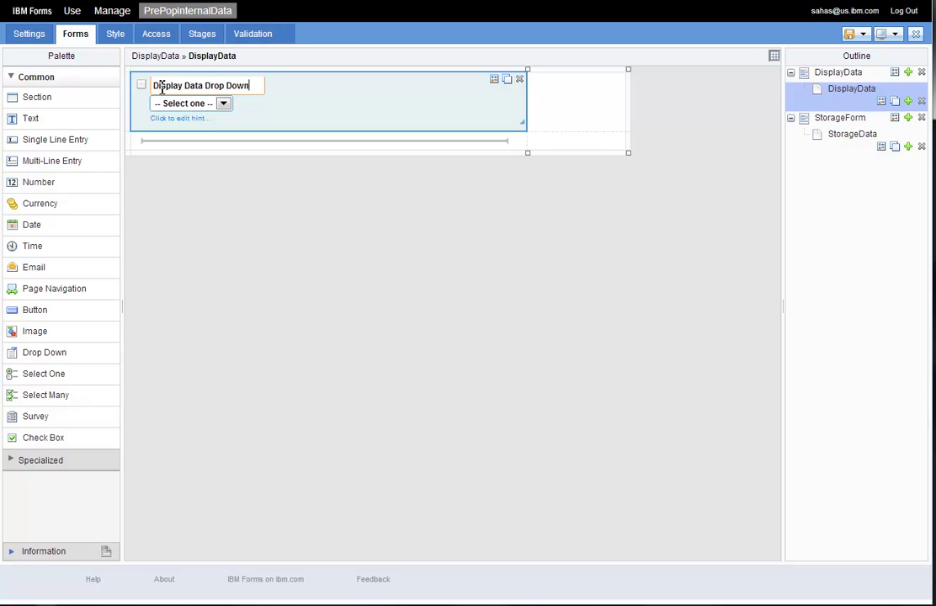
key("Return")
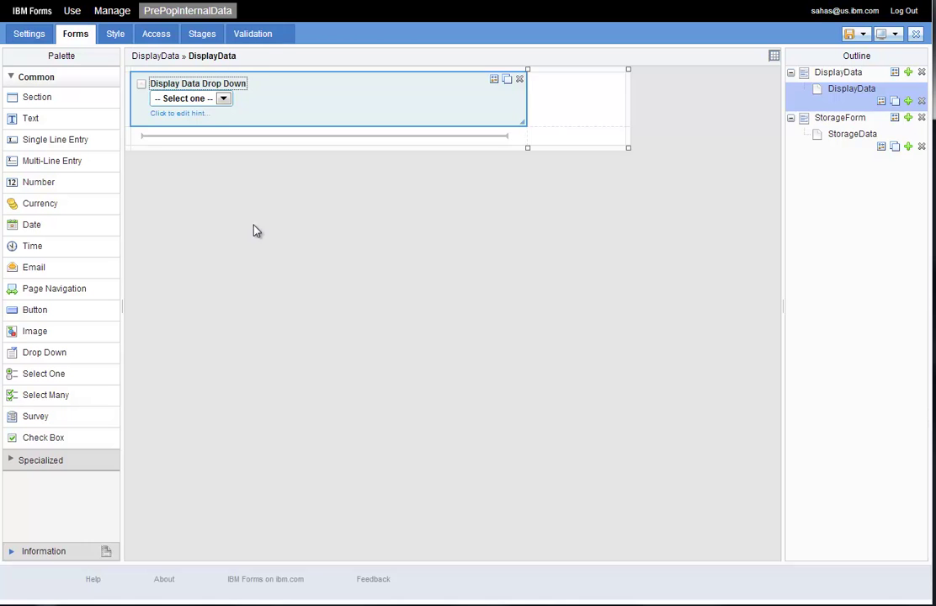
left_click(848, 33)
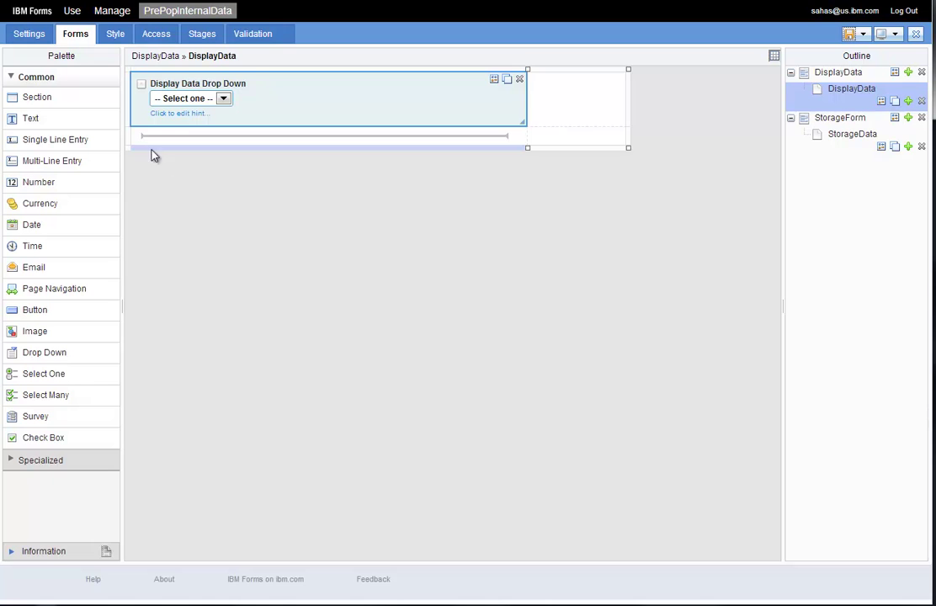
- Start a new service configuration for the DisplayData form, using the IBM Forms Experience Builder Applications catalog
left_click(29, 35)
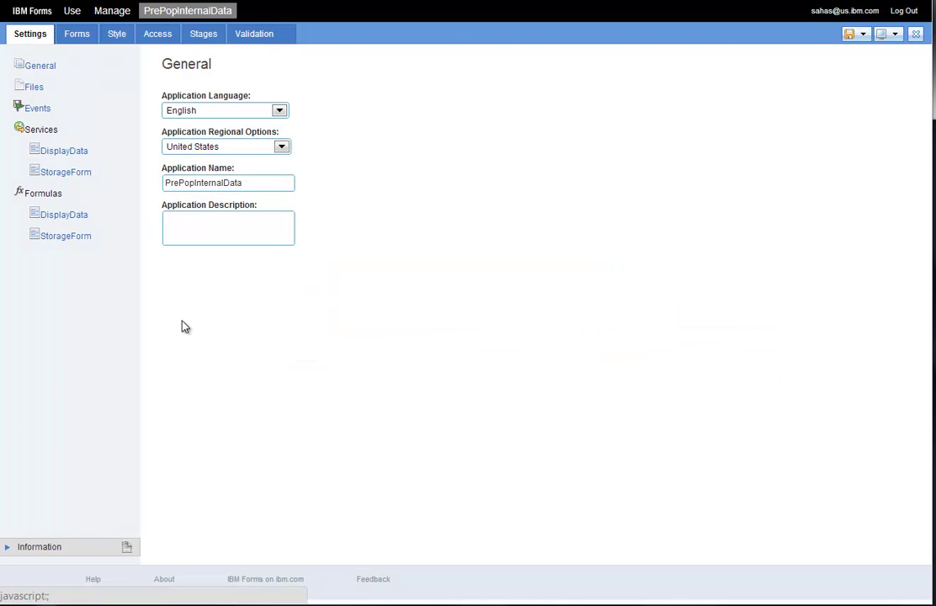
left_click(81, 159)
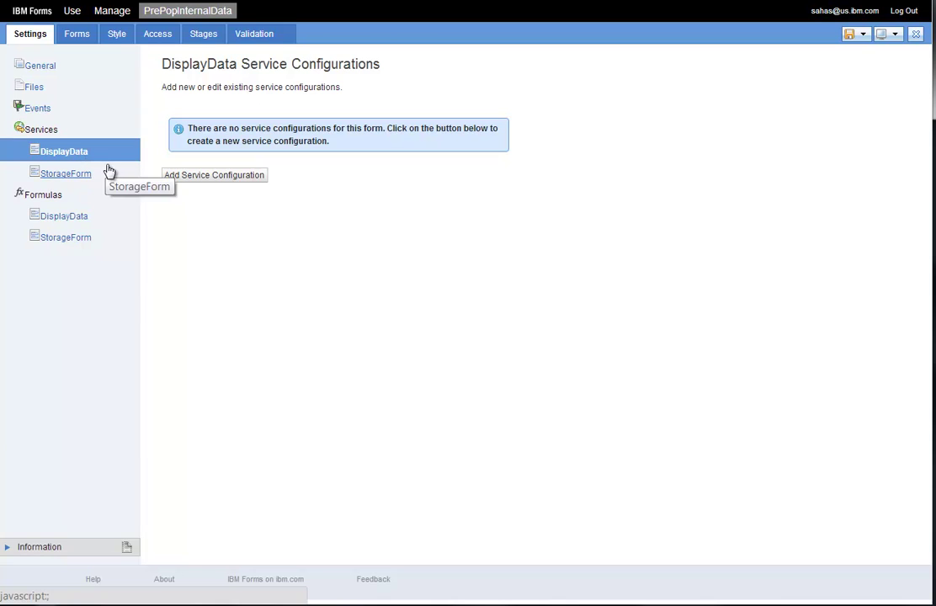
left_click(215, 179)
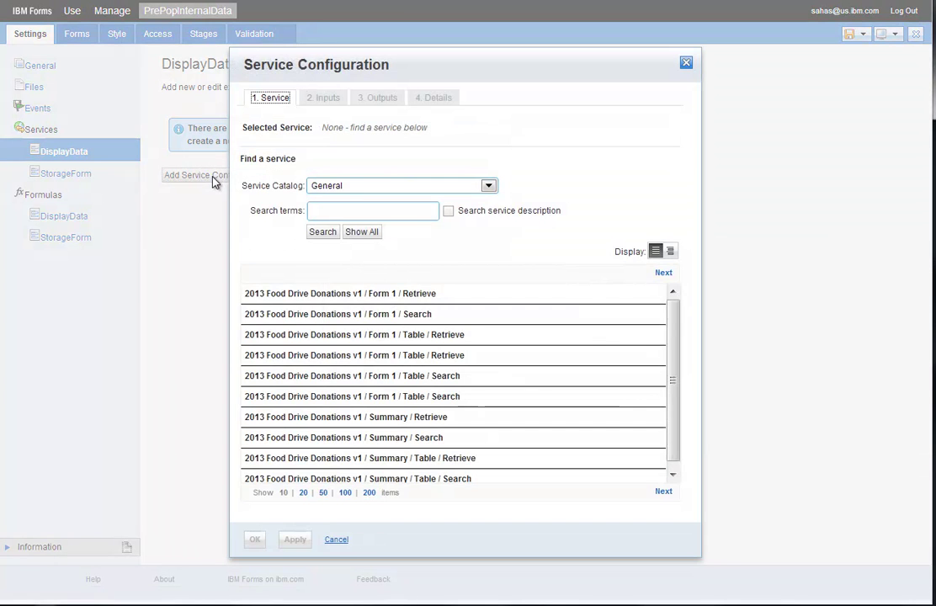
left_click(406, 187)
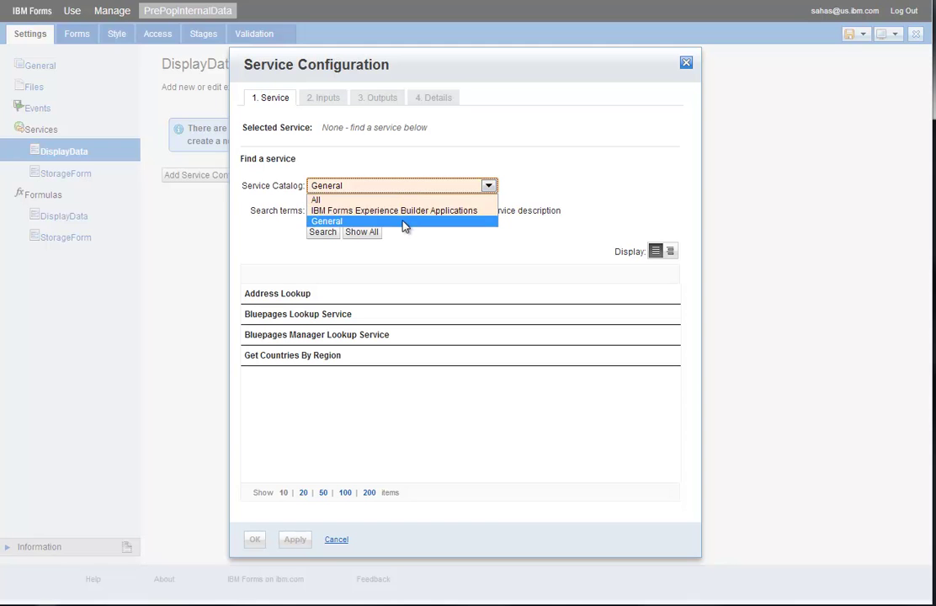
left_click(401, 212)
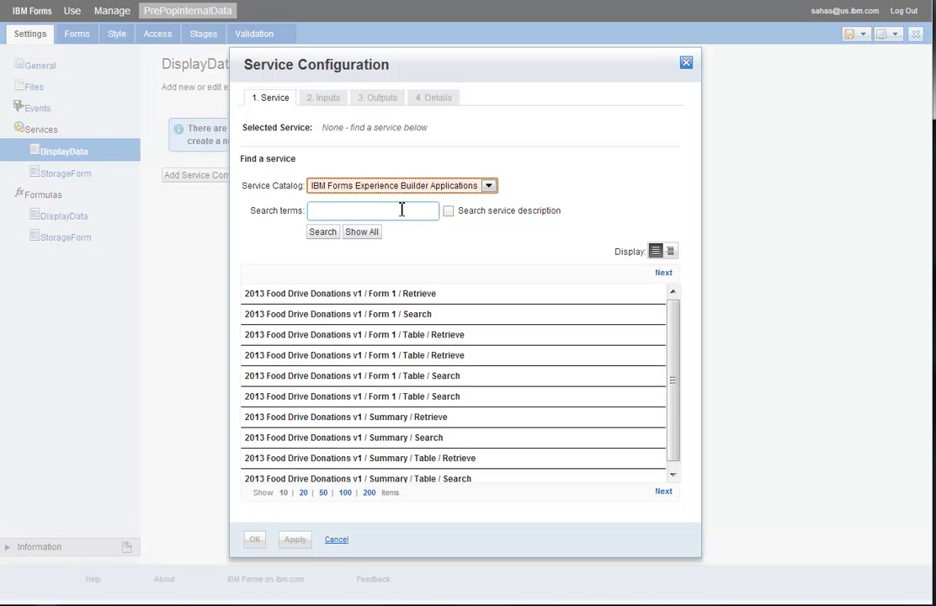
- Search the service catalog for StorageForm and select the PrePopInternalData / StorageForm / Search service
left_click(402, 211)
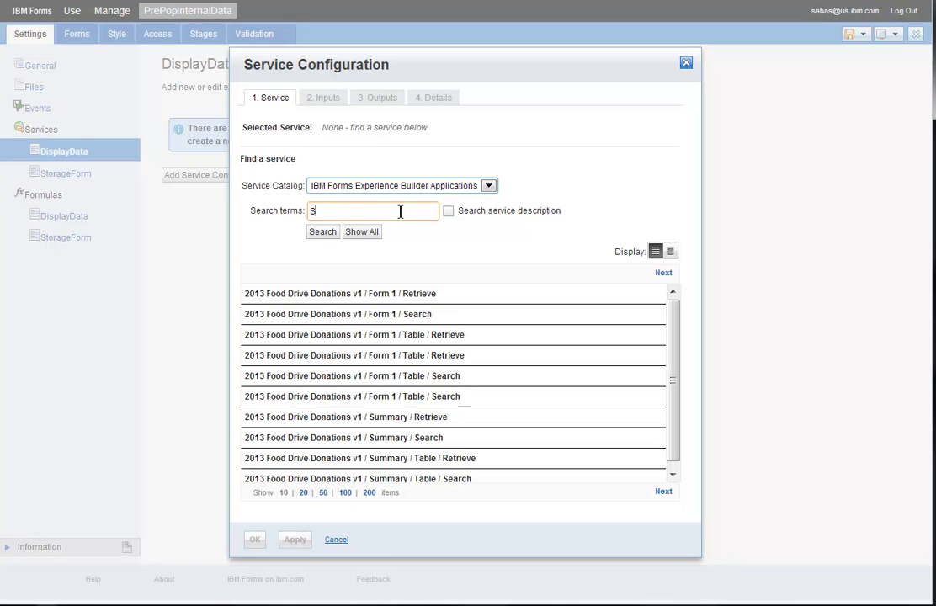
type("StorageForm")
left_click(324, 233)
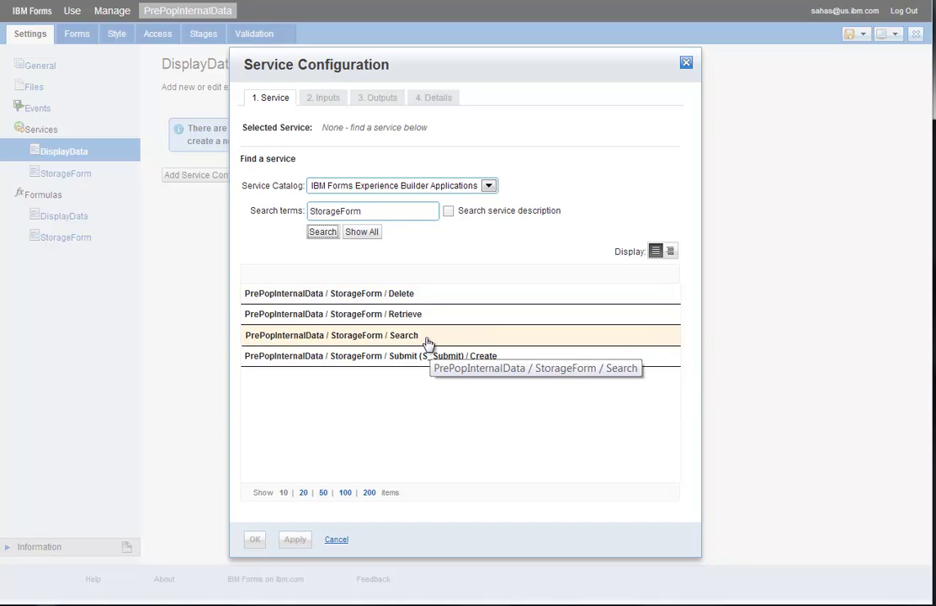
left_click(526, 338)
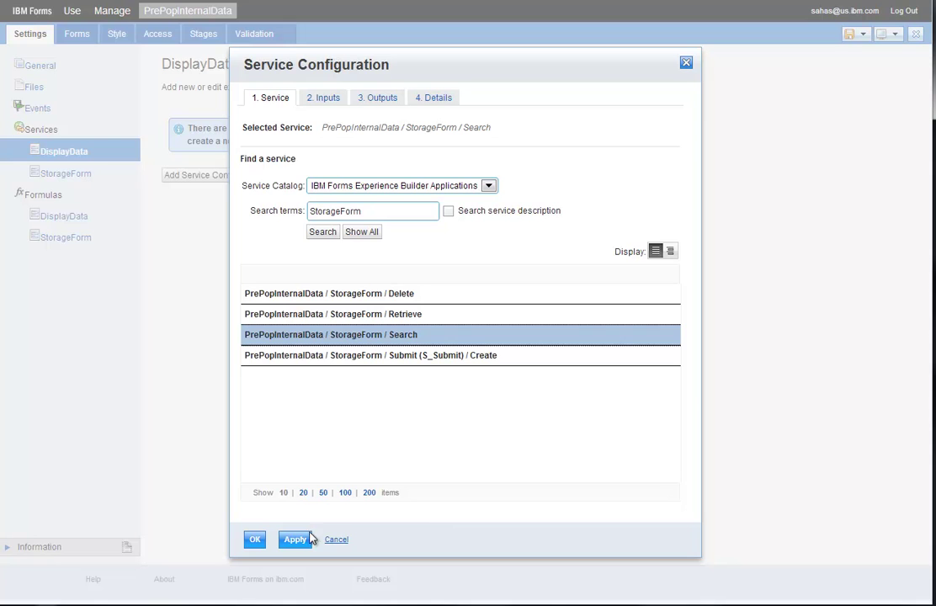
- Leave the service inputs unassigned and map the searched records' Data result to the Saved Value and Displayed Value of Display Data Drop Down's options
left_click(325, 97)
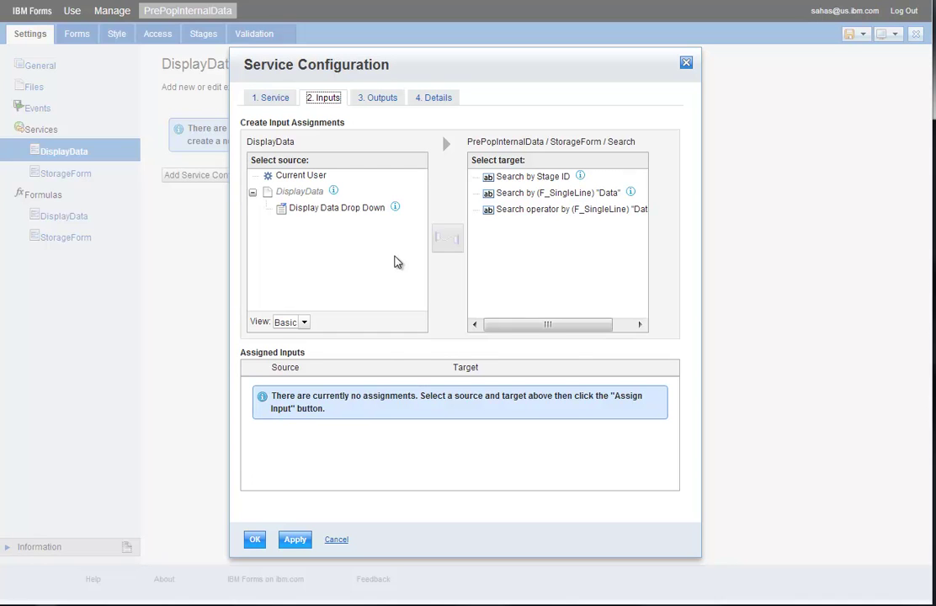
left_click(379, 97)
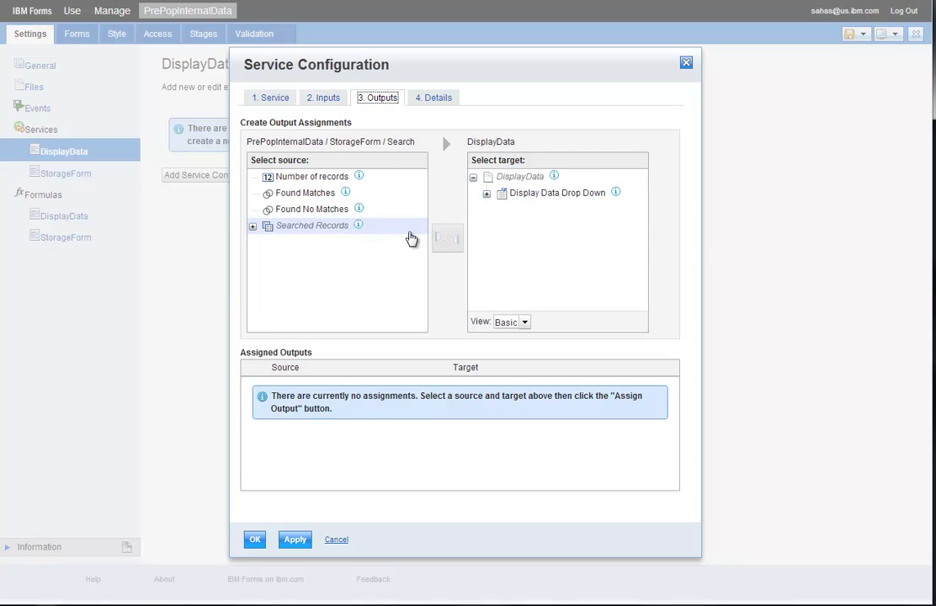
left_click(251, 228)
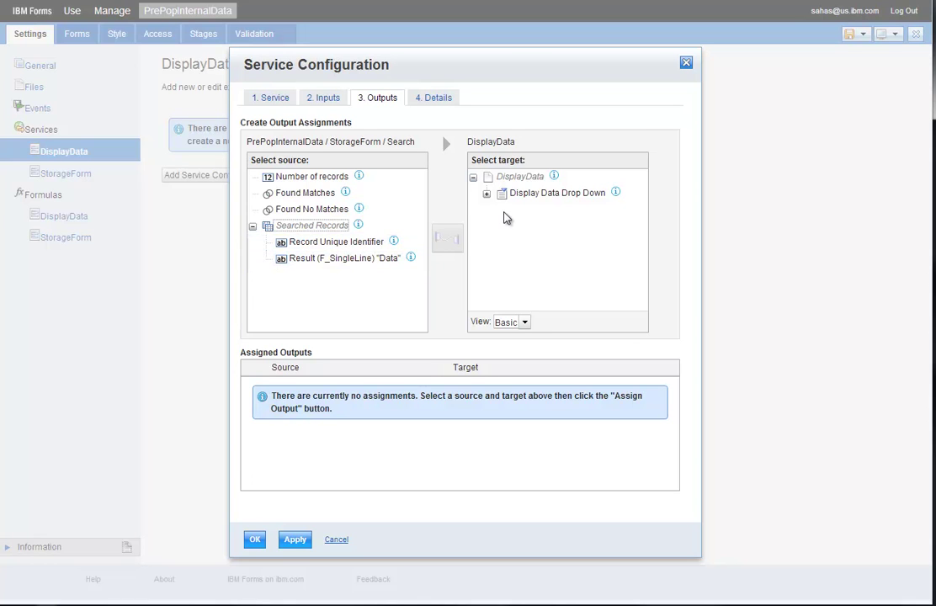
left_click(486, 195)
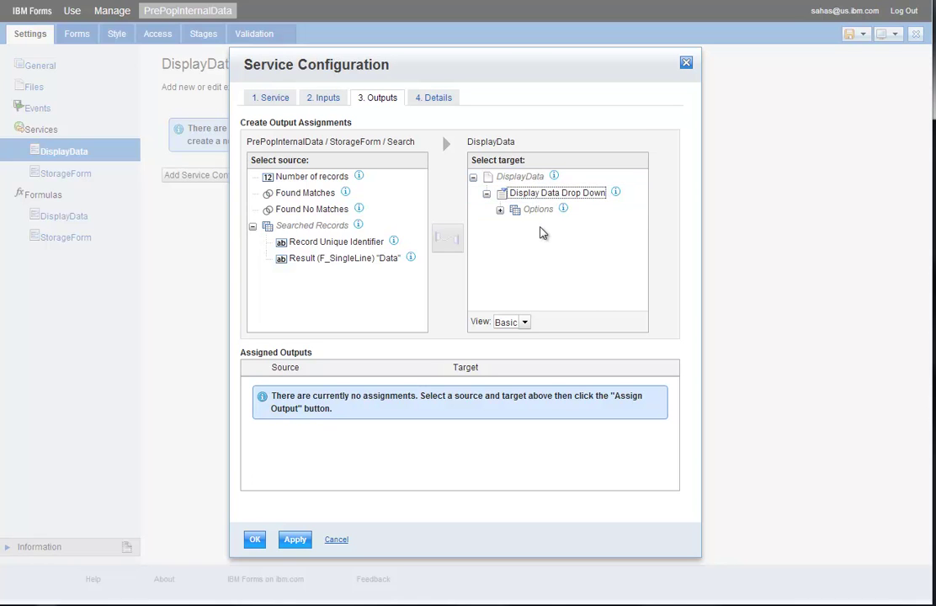
left_click(500, 212)
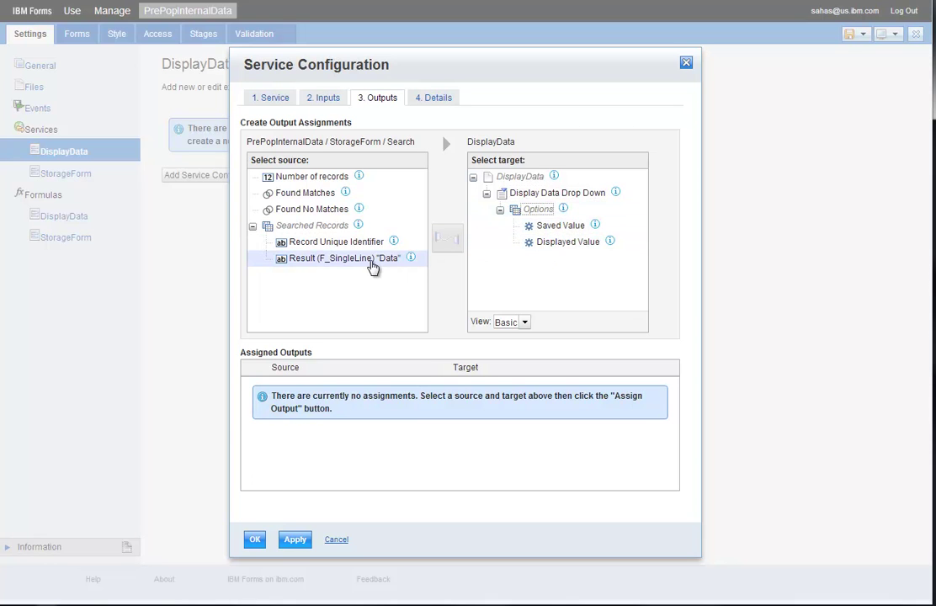
left_click(373, 266)
left_click(564, 226)
left_click(447, 239)
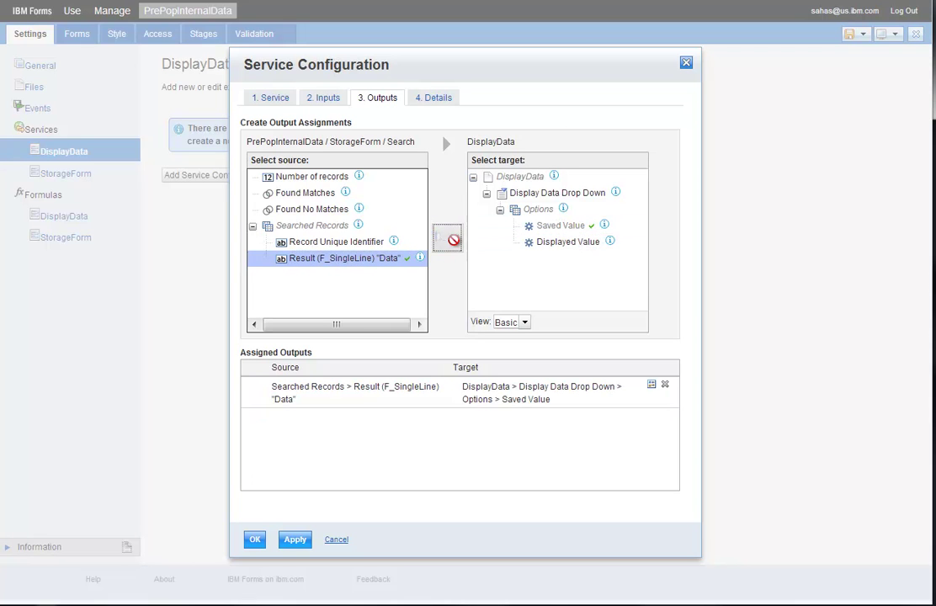
left_click(577, 243)
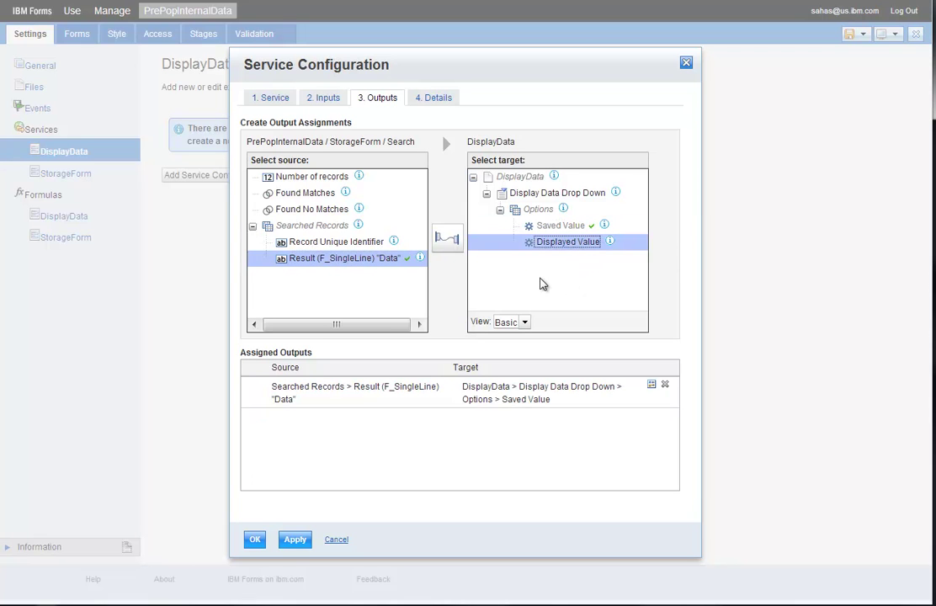
left_click(447, 241)
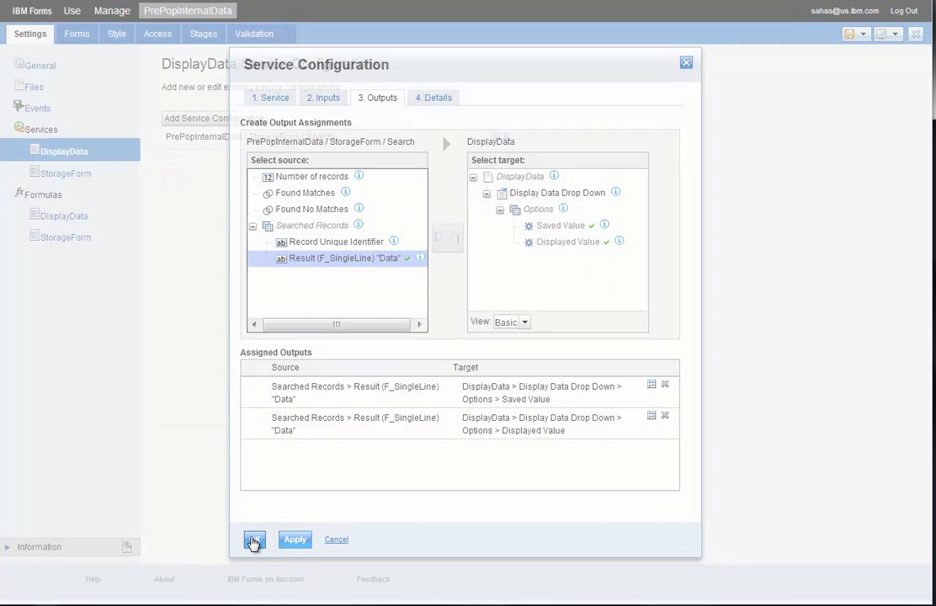
- Accept the service configuration and open the event list in the DisplayData form's properties
left_click(254, 540)
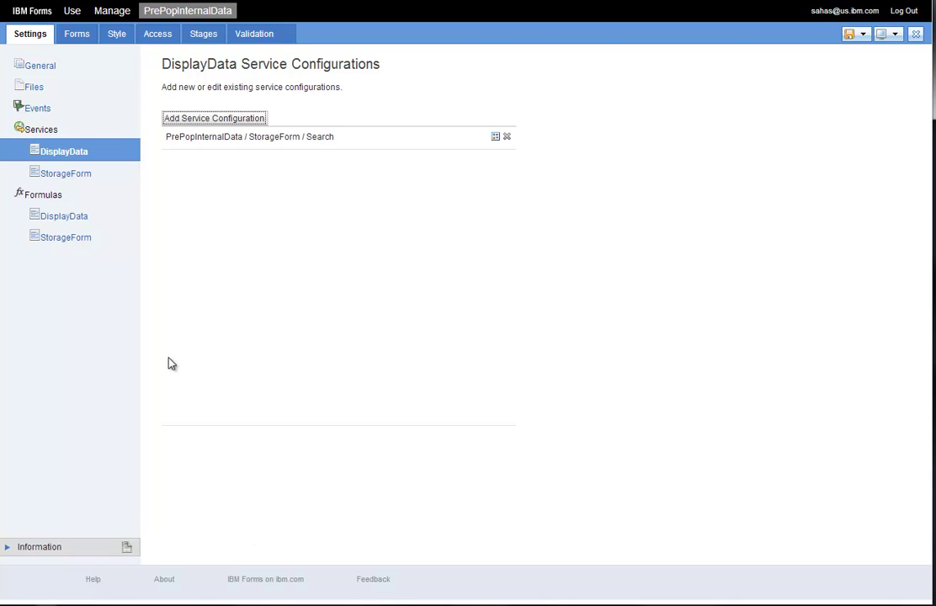
left_click(71, 37)
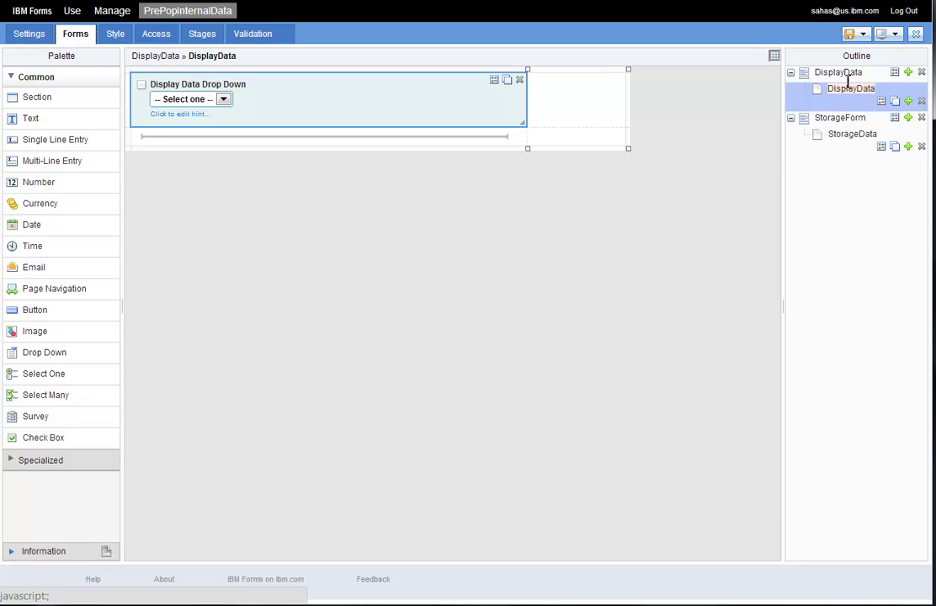
left_click(843, 140)
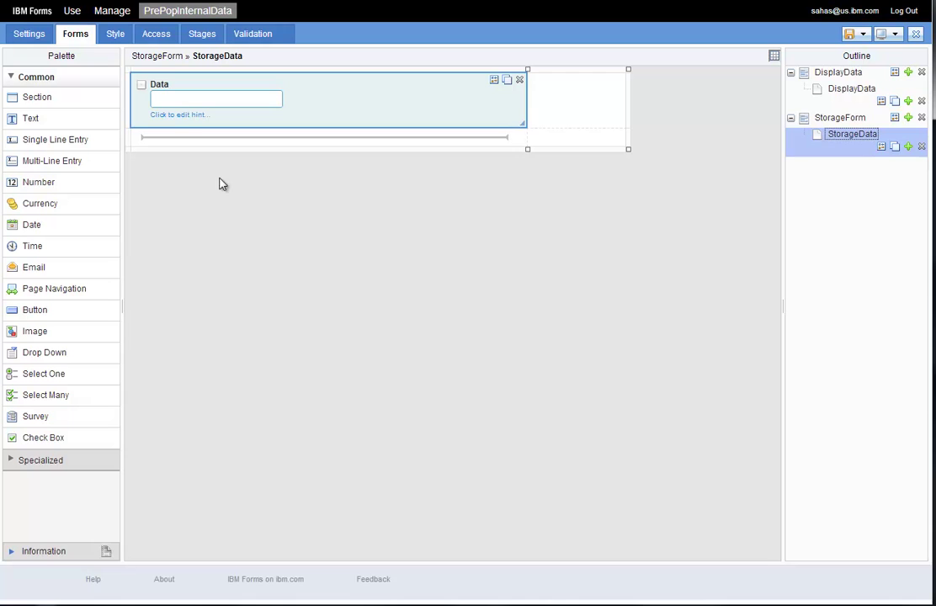
double_click(842, 74)
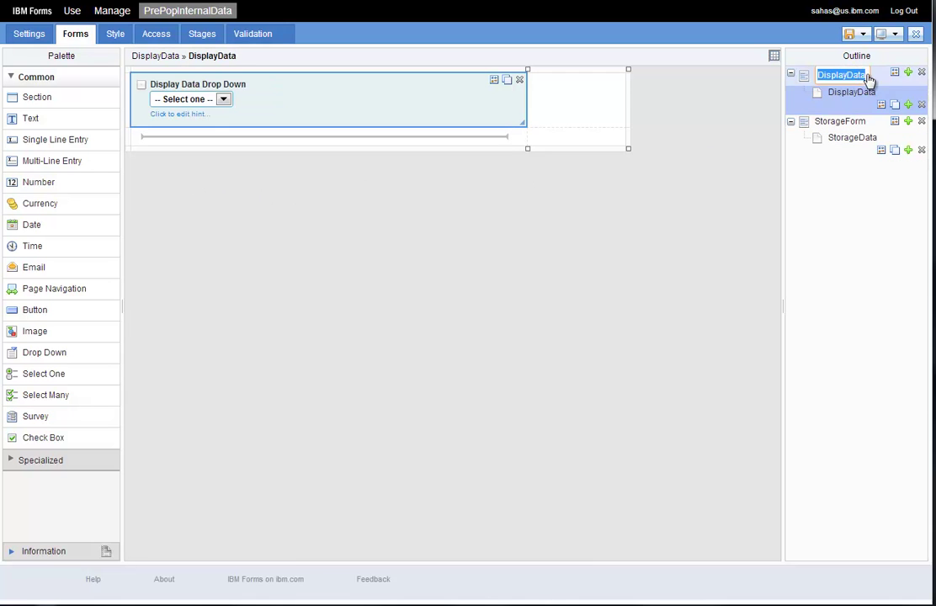
left_click(894, 75)
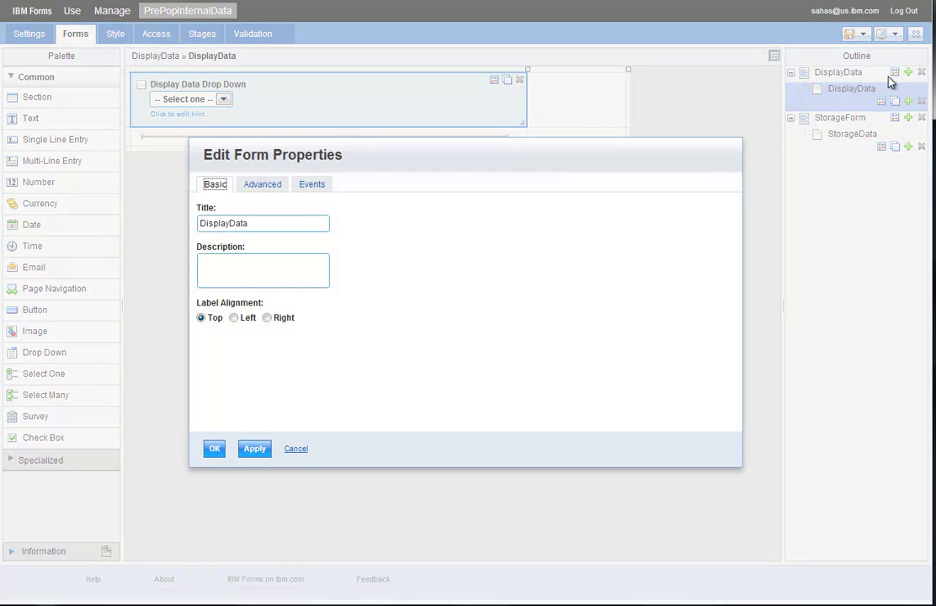
left_click(312, 185)
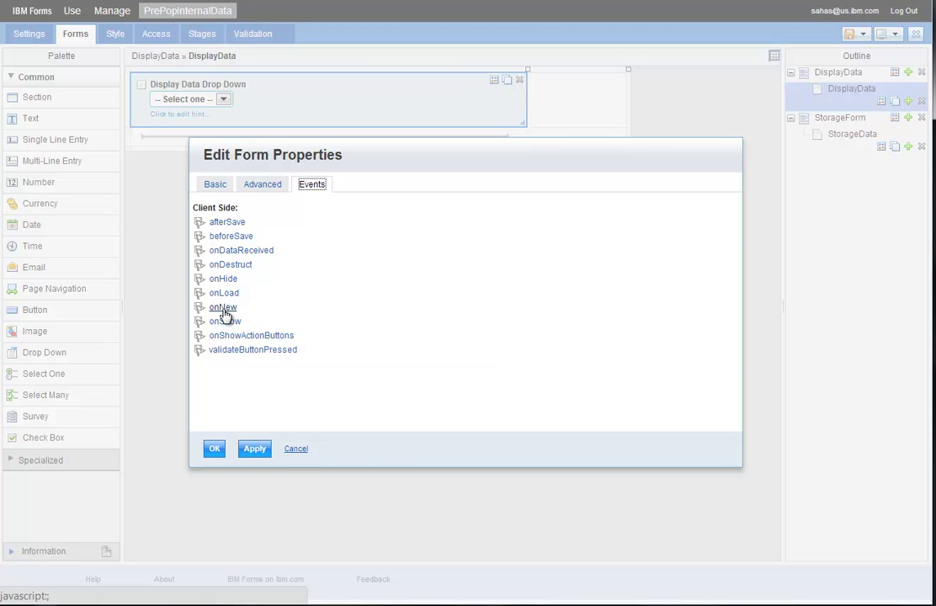
- Set the DisplayData form's onNew event to call the PrePopInternalData / StorageForm / Search service and accept the form properties
left_click(223, 308)
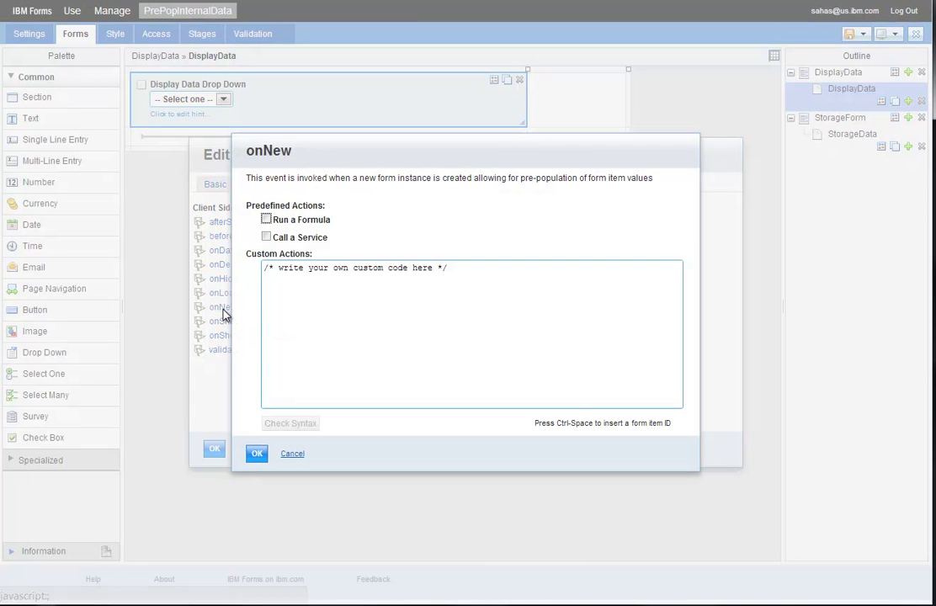
left_click(268, 237)
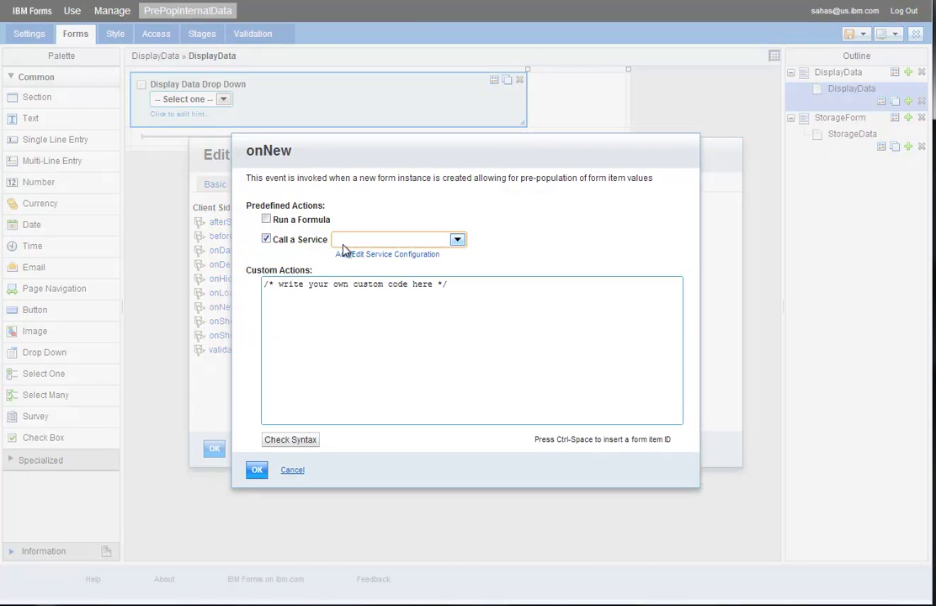
left_click(458, 240)
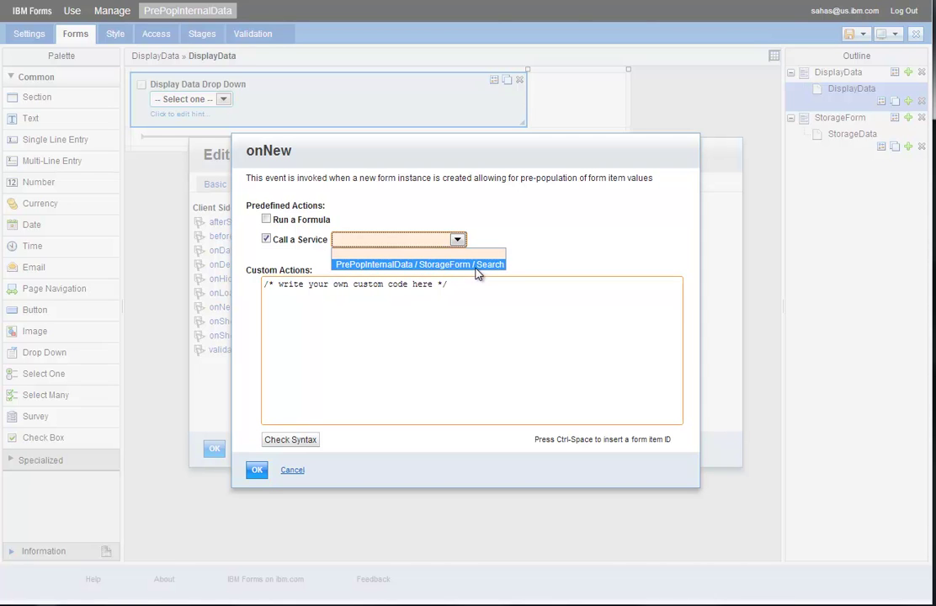
left_click(477, 264)
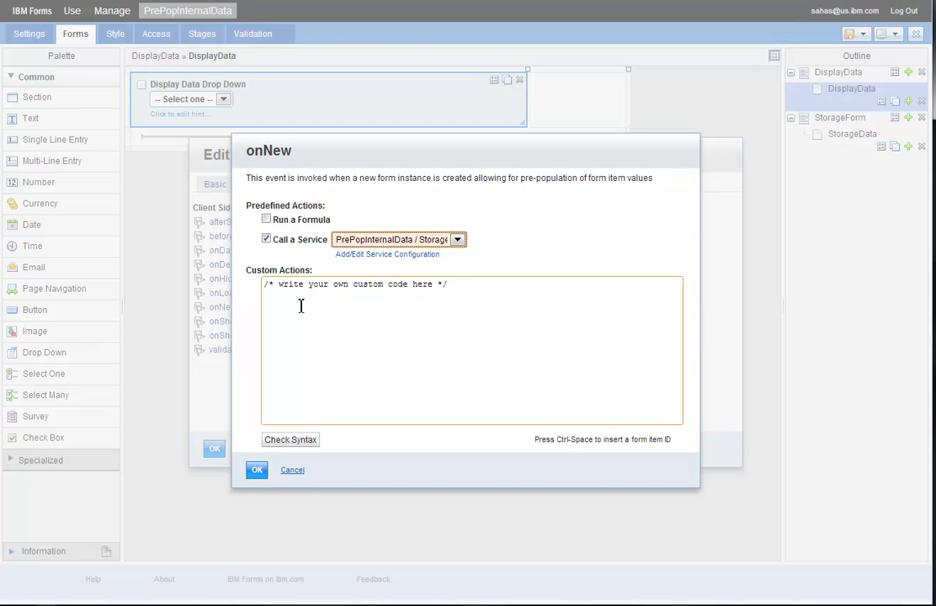
left_click(254, 470)
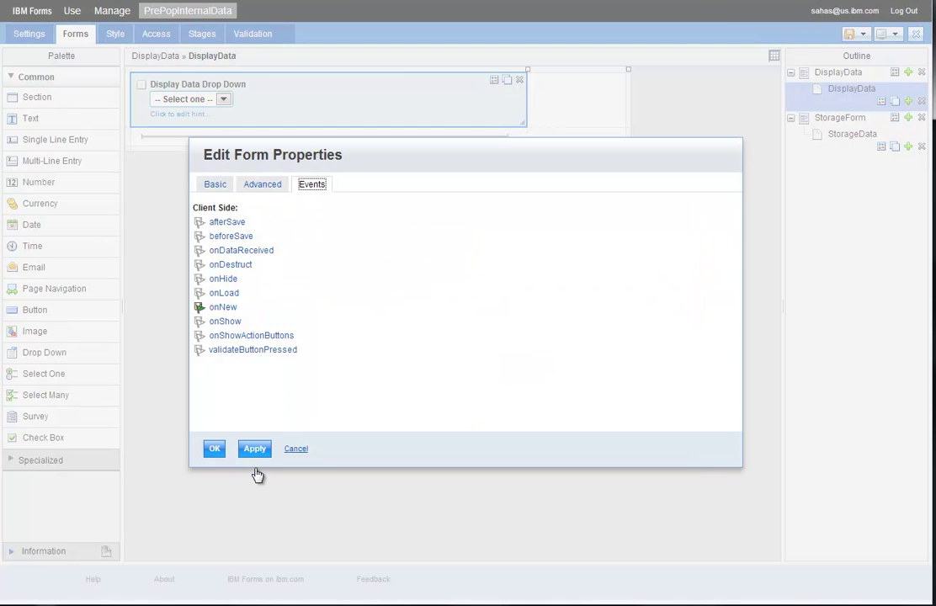
left_click(214, 452)
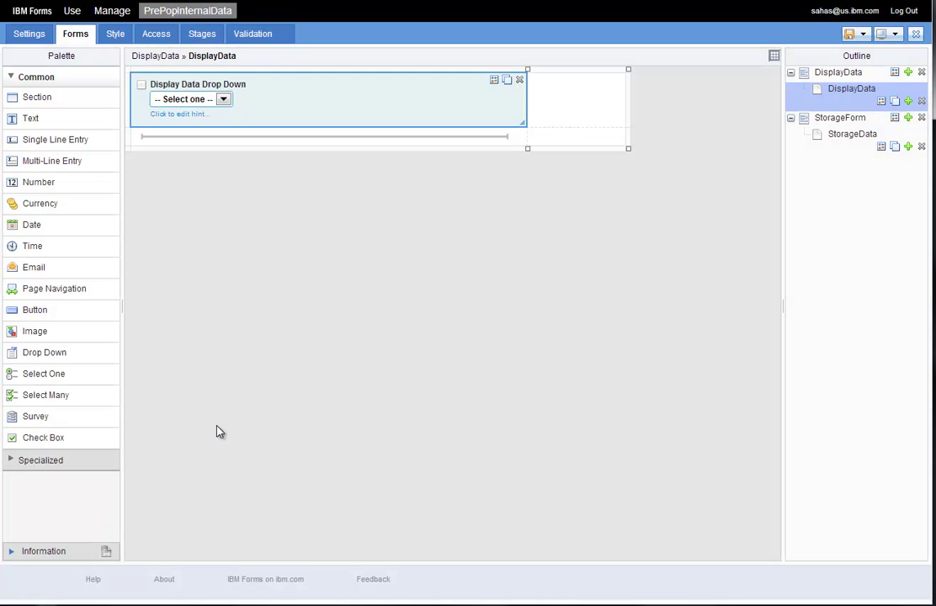
- Save and close the application, and deploy PrePopInternalData without a deployment period or email notifications
left_click(851, 36)
left_click(916, 35)
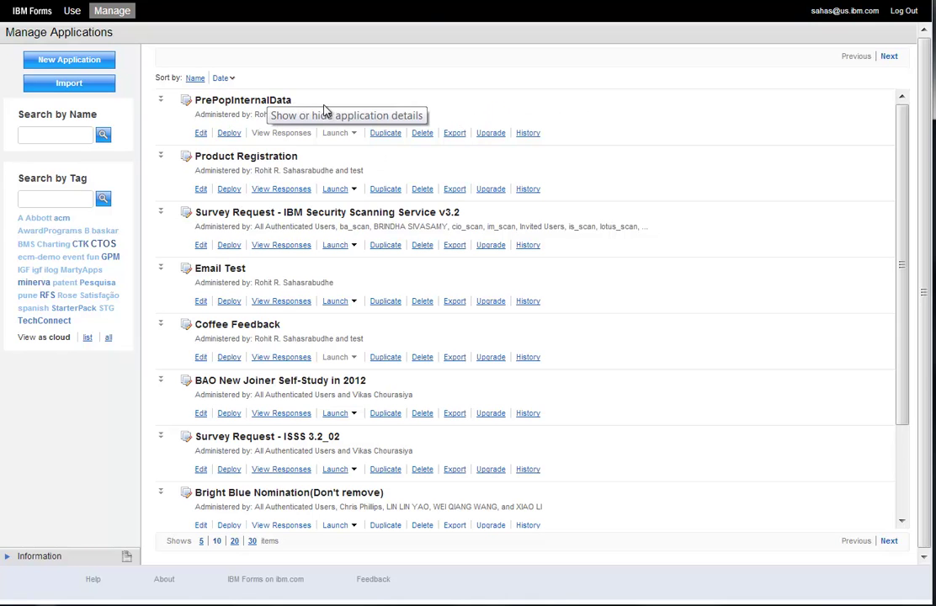
left_click(228, 135)
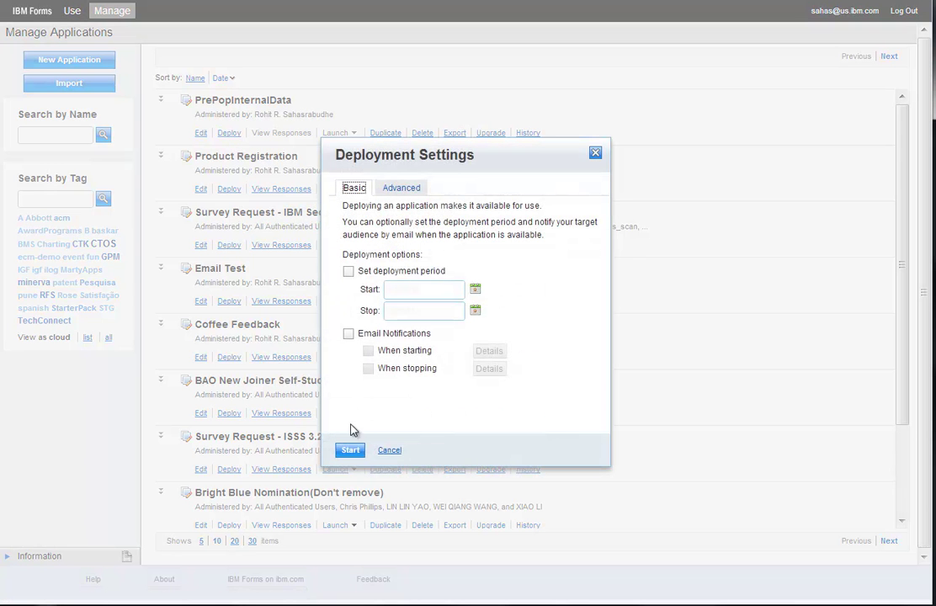
left_click(350, 450)
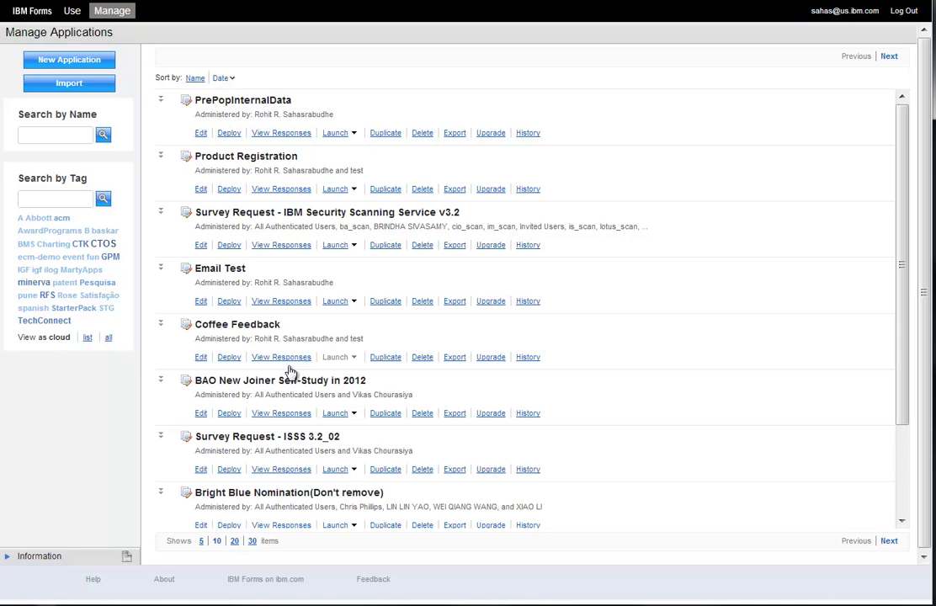
- Open the StorageForm responses of PrePopInternalData and submit a new record with Data set to Widgets
left_click(281, 134)
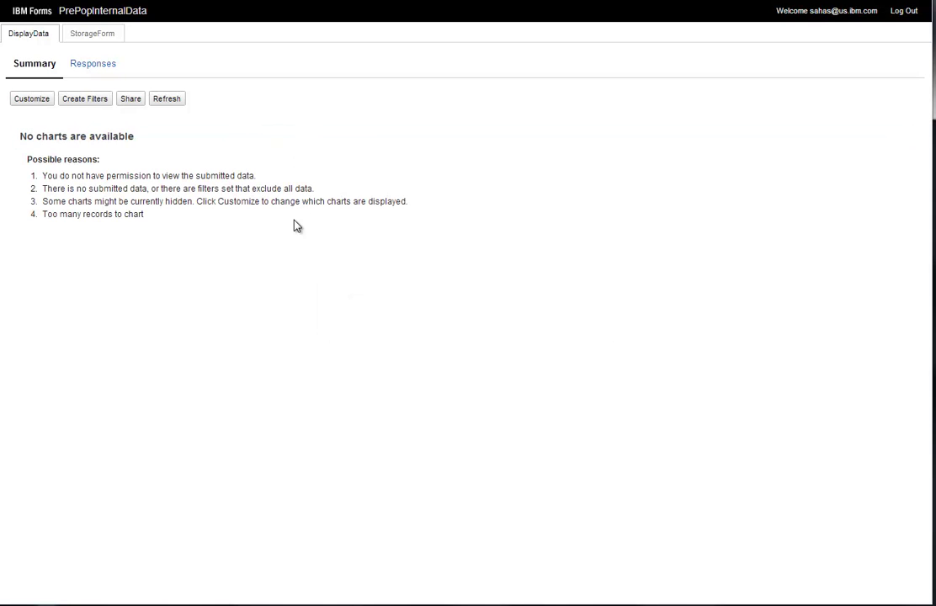
left_click(95, 68)
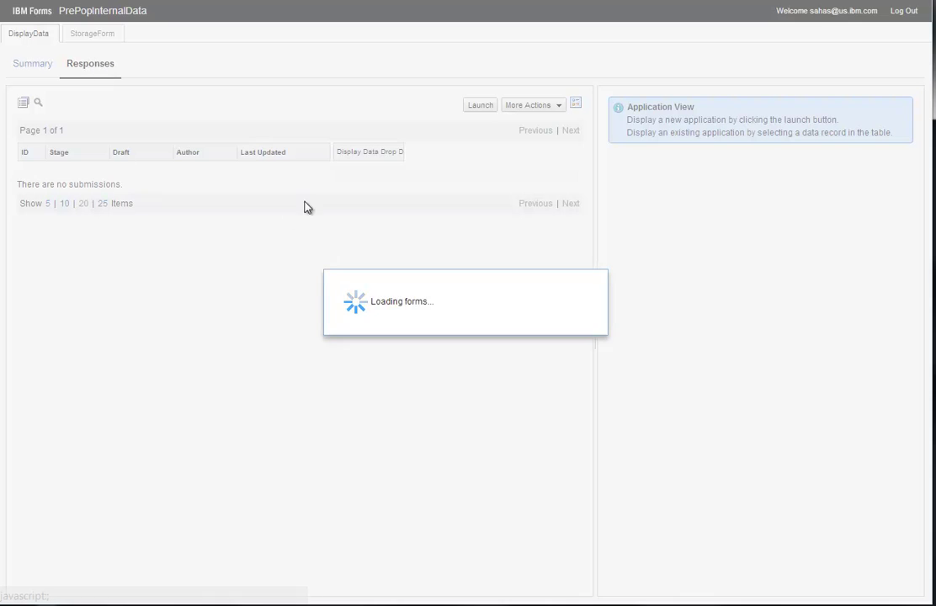
left_click(90, 35)
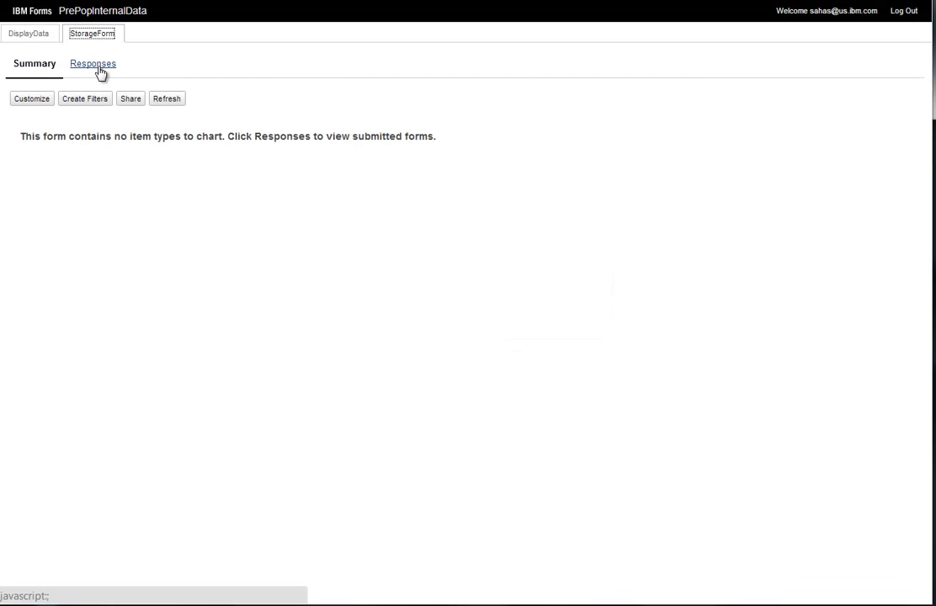
left_click(98, 69)
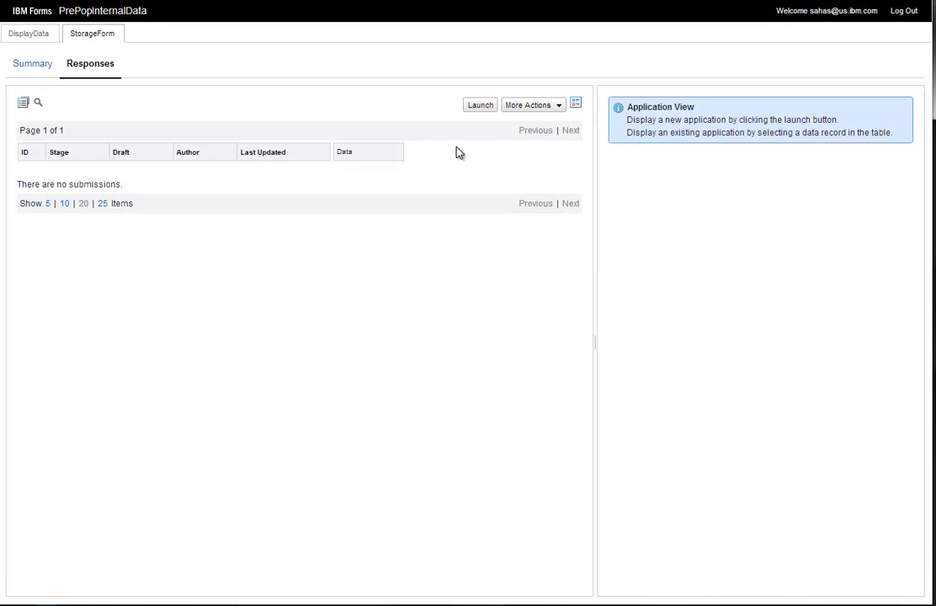
left_click(484, 109)
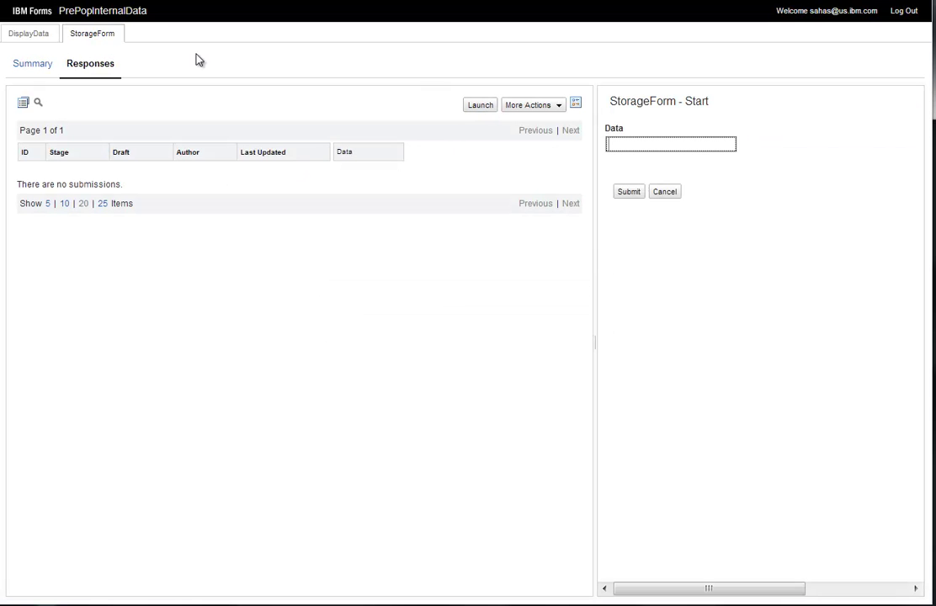
type("Widgets")
left_click(629, 192)
left_click(348, 325)
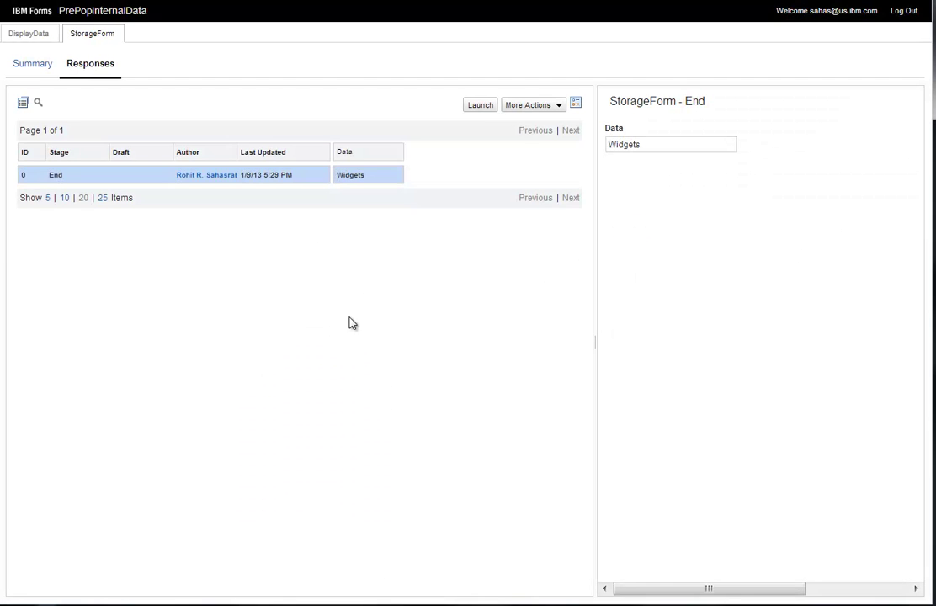
- Submit another StorageForm record with Data set to Chairs and close the responses view
left_click(483, 107)
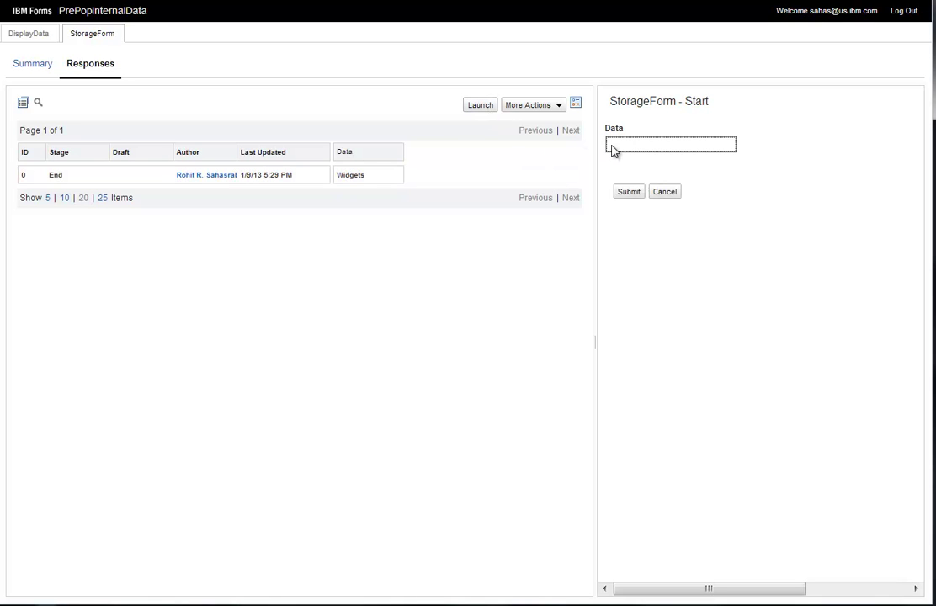
type("Chairs")
left_click(629, 191)
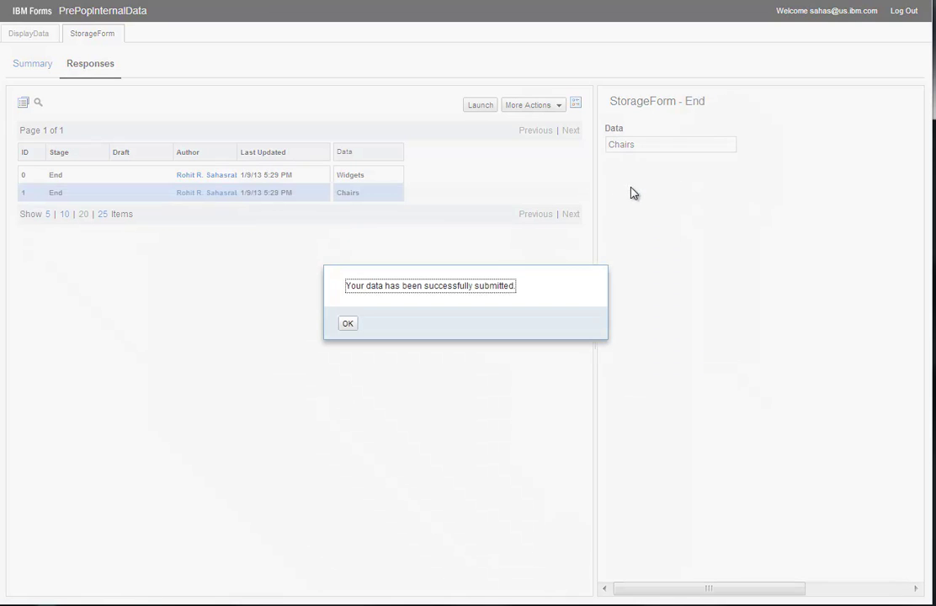
left_click(348, 325)
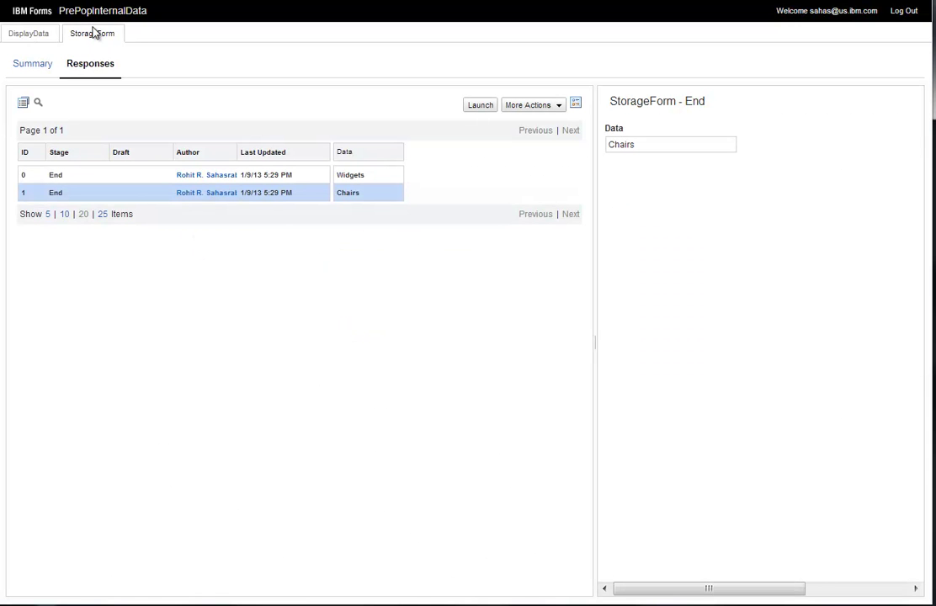
key("ctrl+w")
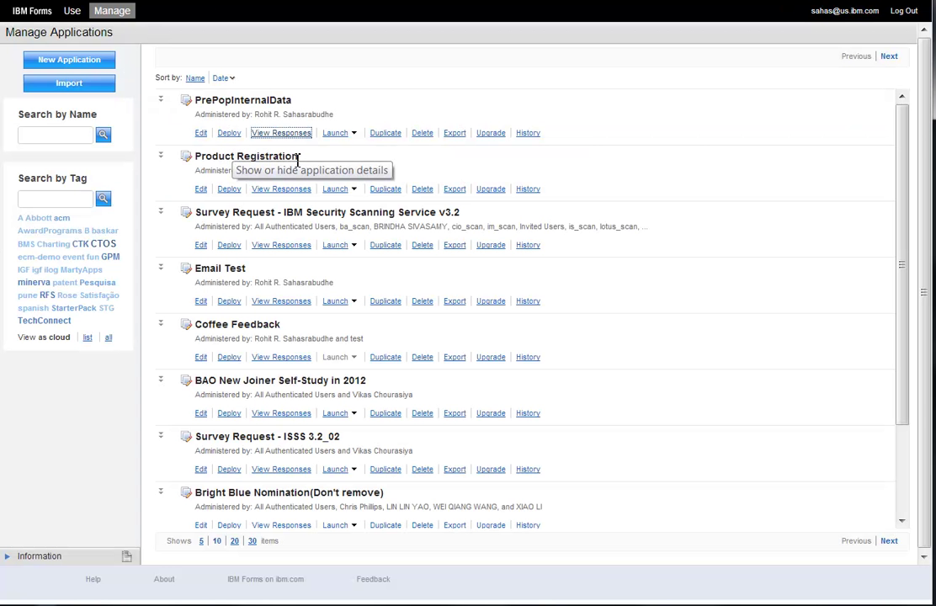
- Launch PrePopInternalData, examine the options offered by Display Data Drop Down, and return to the application list
left_click(337, 134)
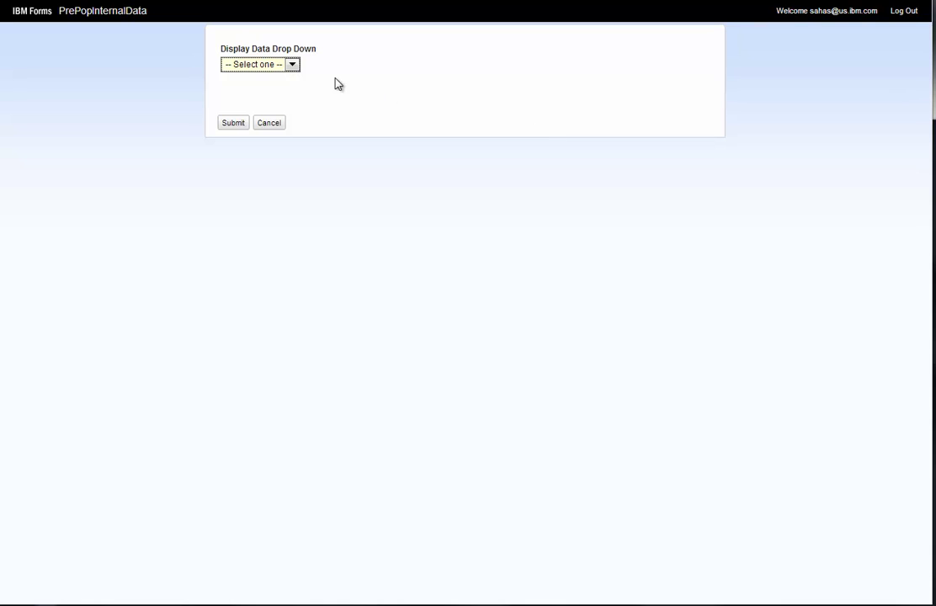
left_click(292, 66)
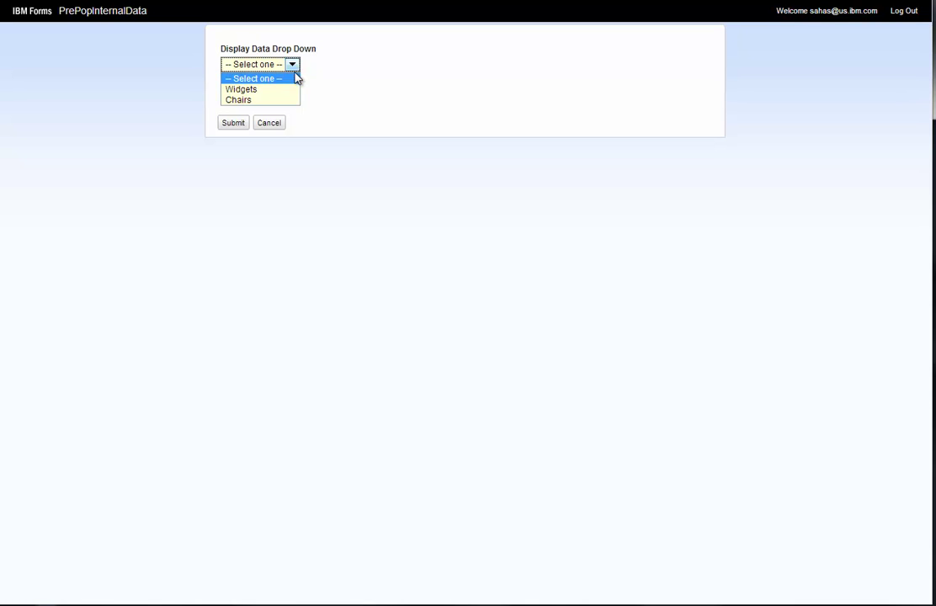
left_click(344, 114)
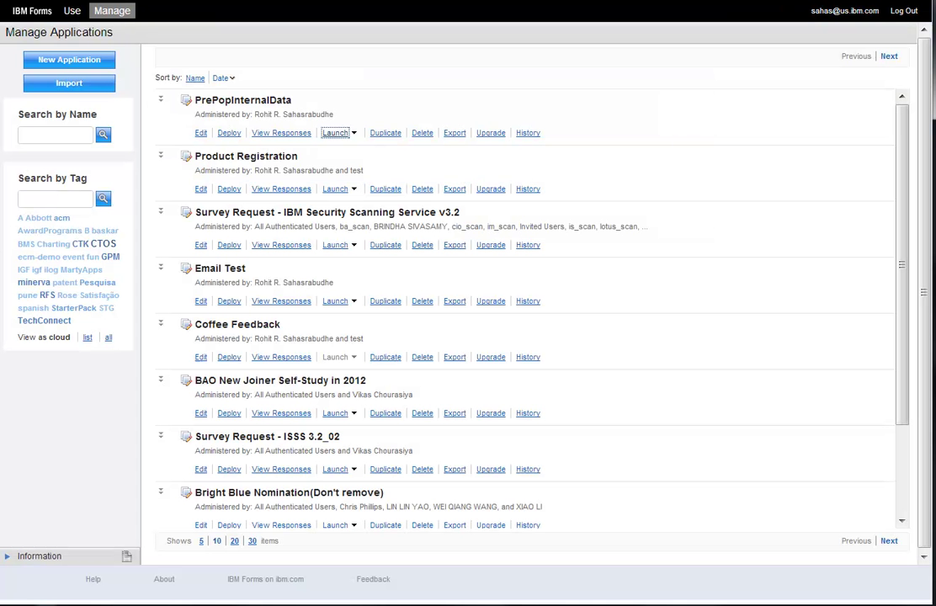
- Reopen the StorageForm responses, submit a record with Data set to Lamps, and return to the application list
left_click(283, 140)
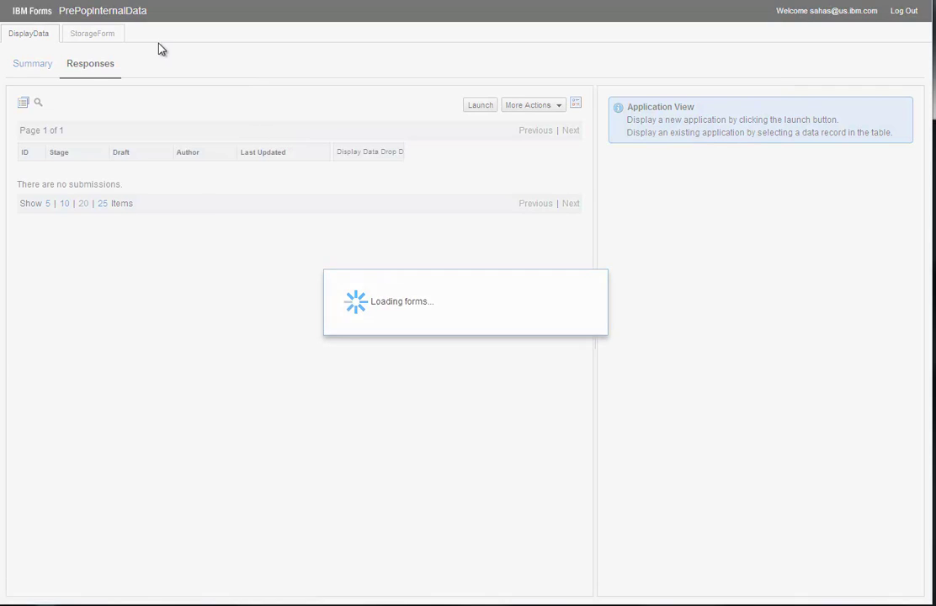
left_click(92, 34)
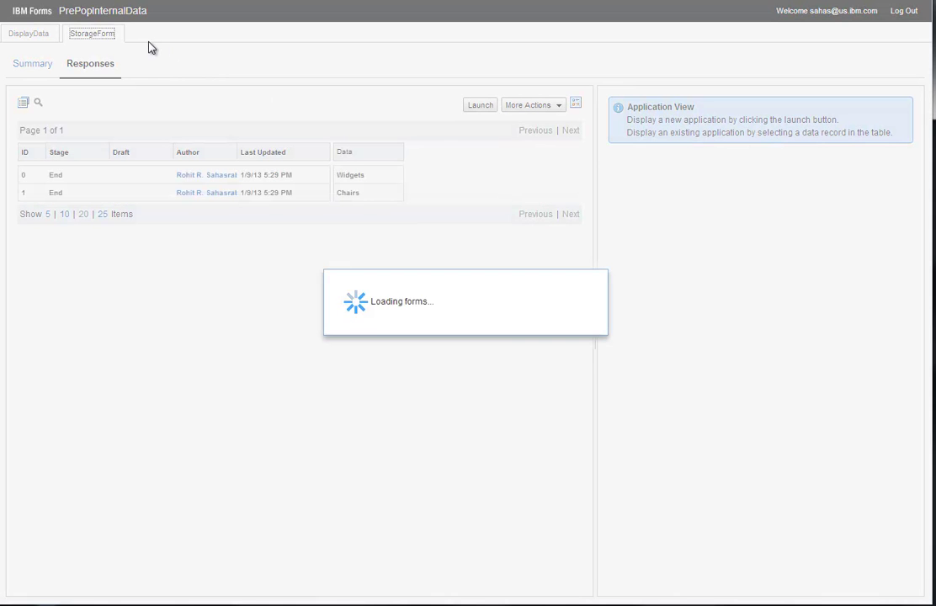
left_click(473, 107)
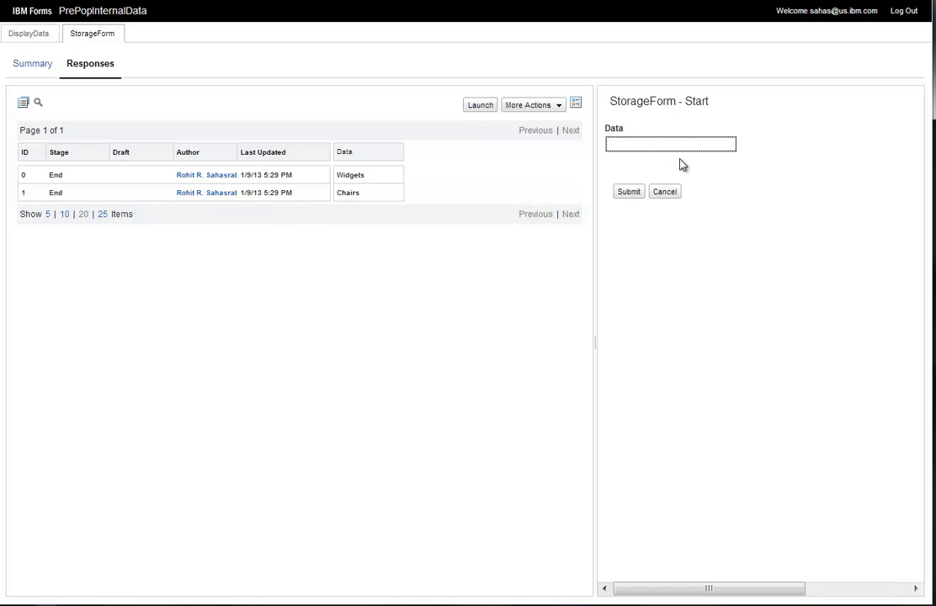
type("Lamps")
left_click(641, 194)
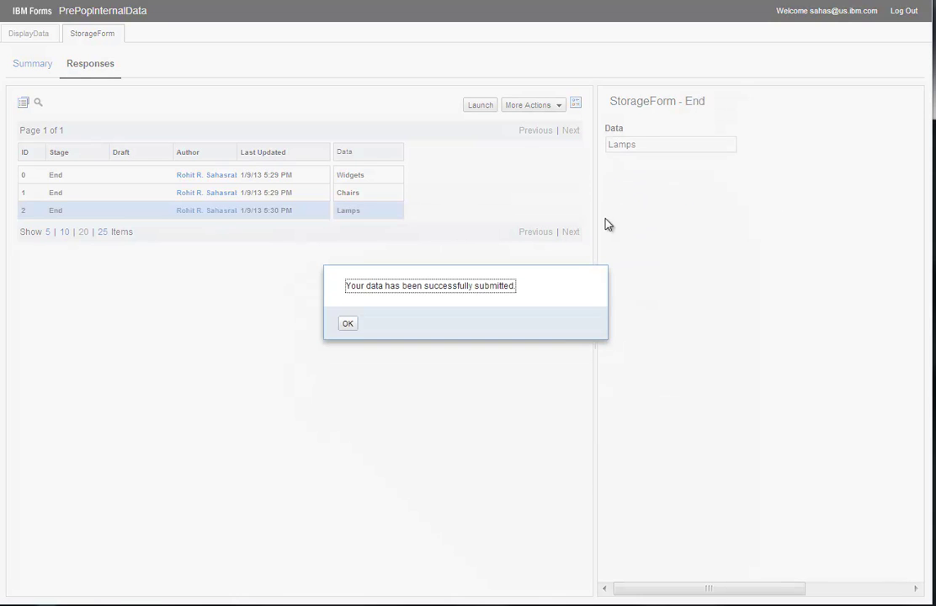
left_click(348, 323)
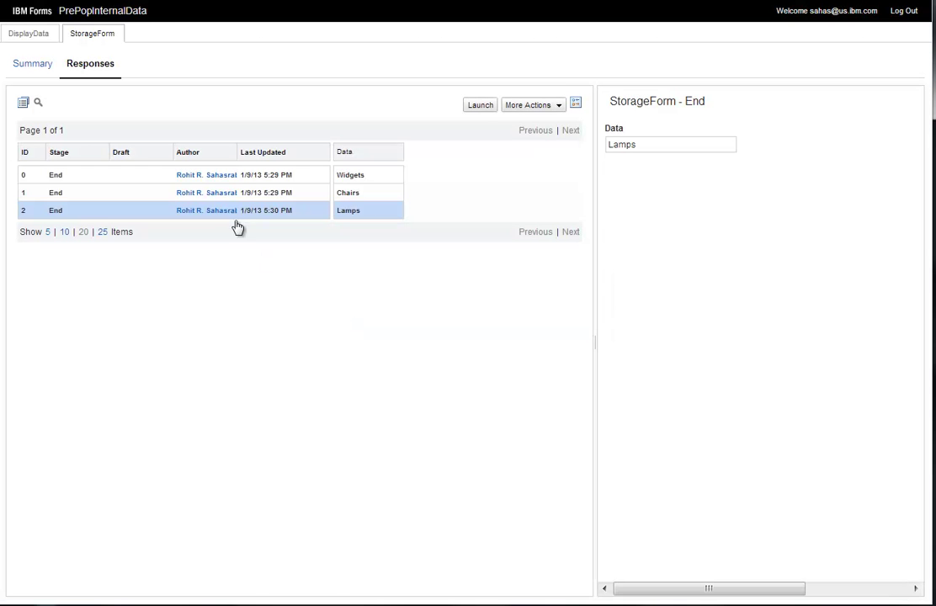
left_click(345, 193)
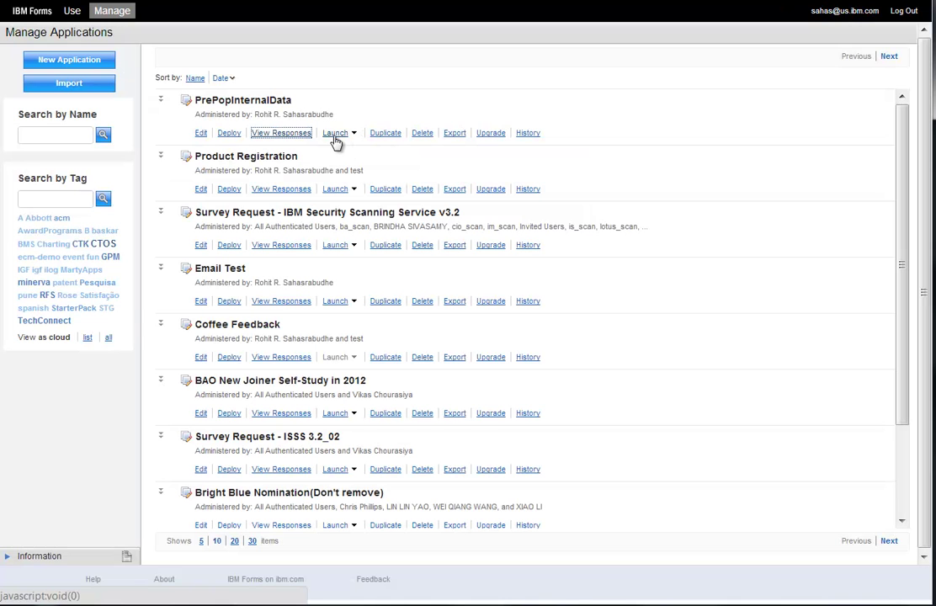
- Launch PrePopInternalData again to check the drop-down's options for the new record, and cancel the form
left_click(337, 134)
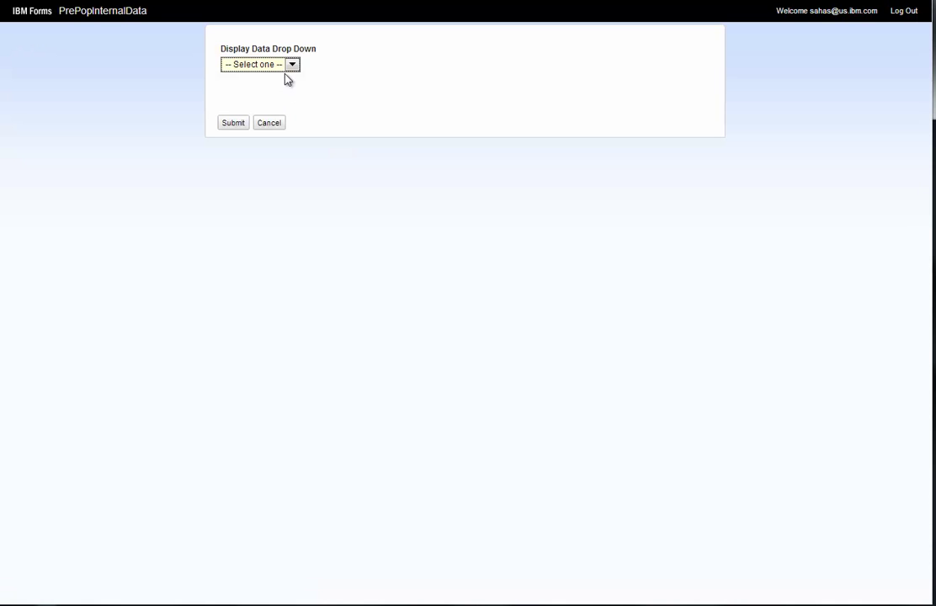
left_click(291, 65)
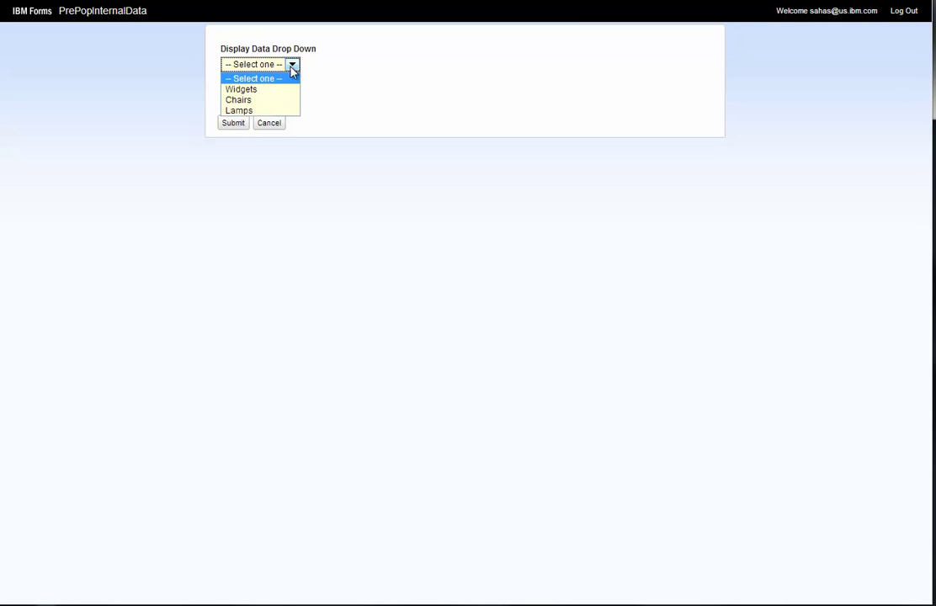
left_click(293, 60)
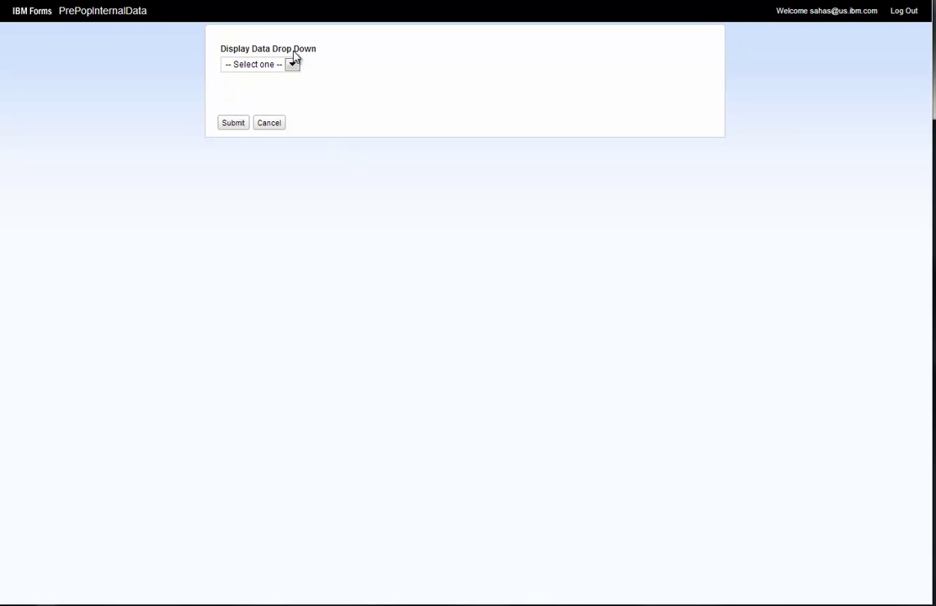
left_click(269, 123)
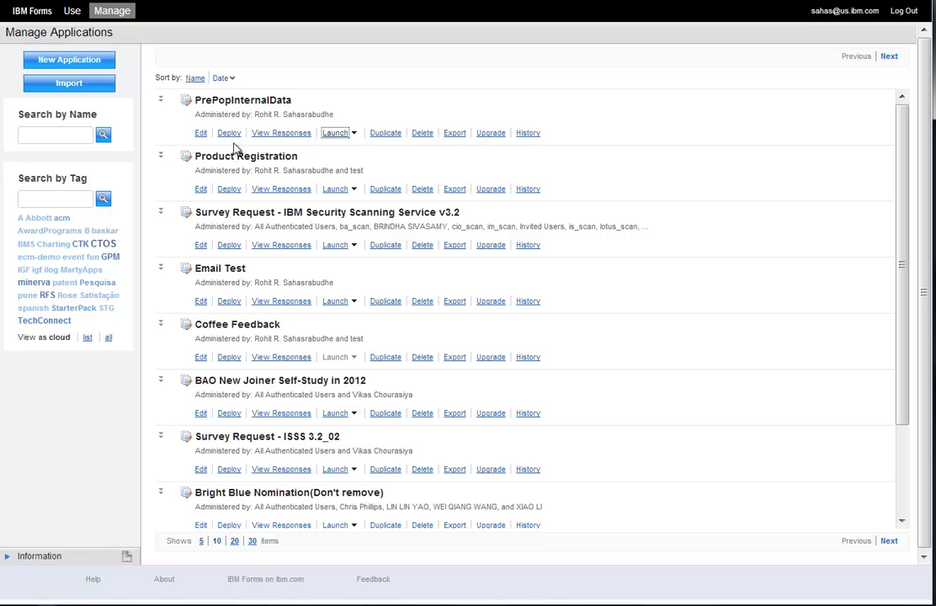